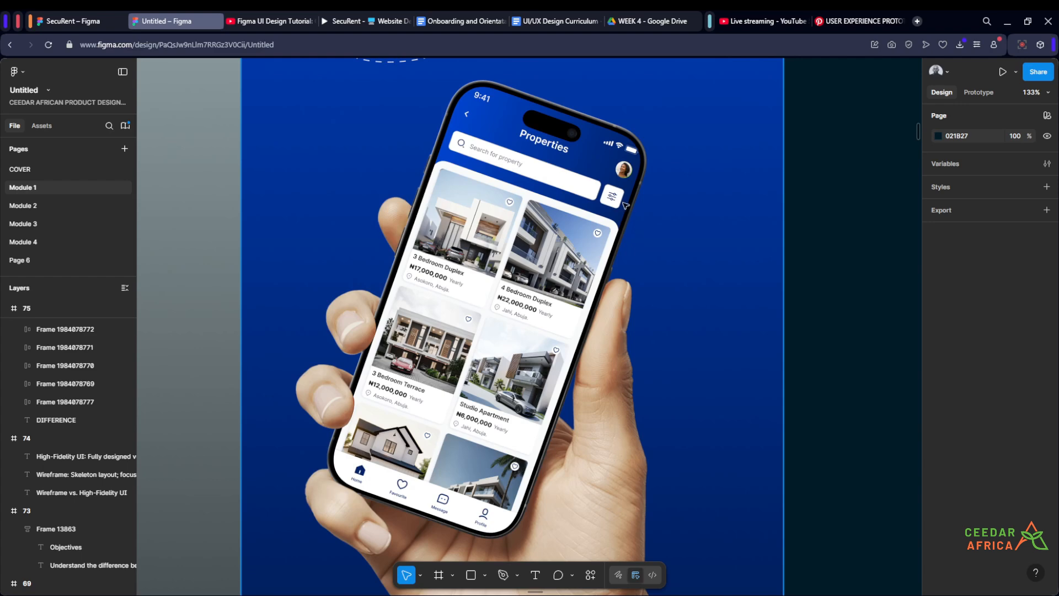
Step: Zoom in on the high-fidelity phone mockup to examine the property listing screen
scroll(625, 205, up, 2)
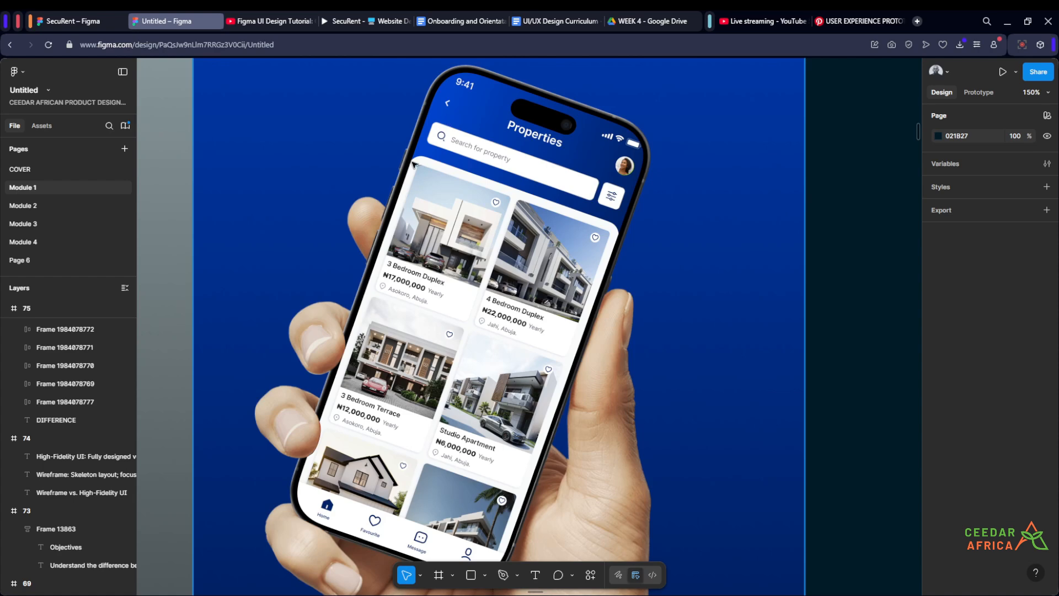
scroll(611, 217, down, 3)
scroll(618, 209, up, 2)
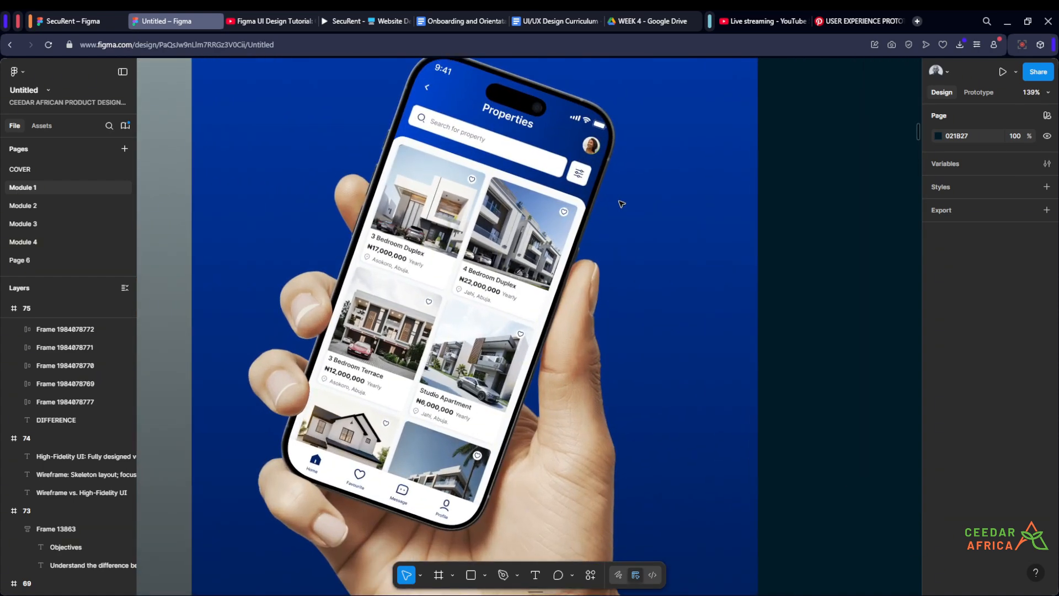
scroll(415, 238, down, 4)
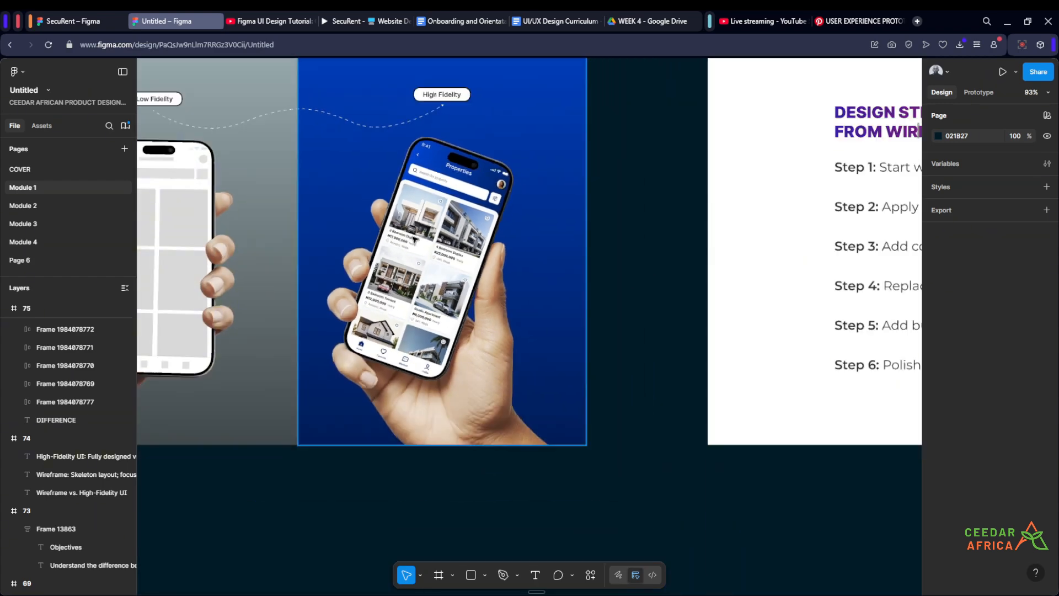
scroll(415, 239, down, 3)
drag(489, 280, 457, 284)
scroll(539, 239, up, 4)
scroll(497, 239, up, 2)
scroll(503, 240, down, 2)
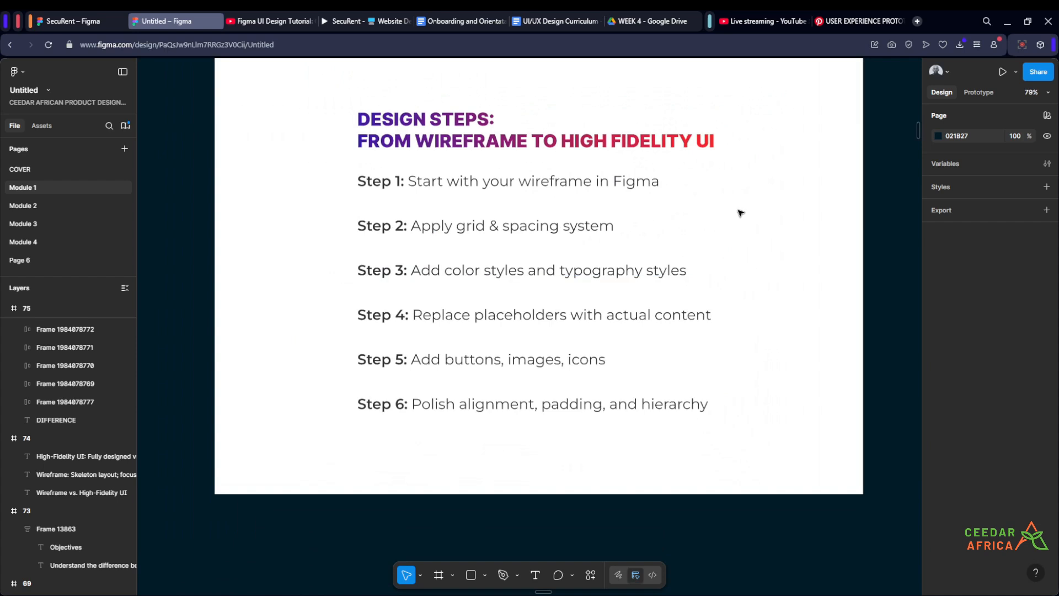
Step: Review the design steps slide on going from wireframe to high fidelity UI
drag(738, 213, 731, 254)
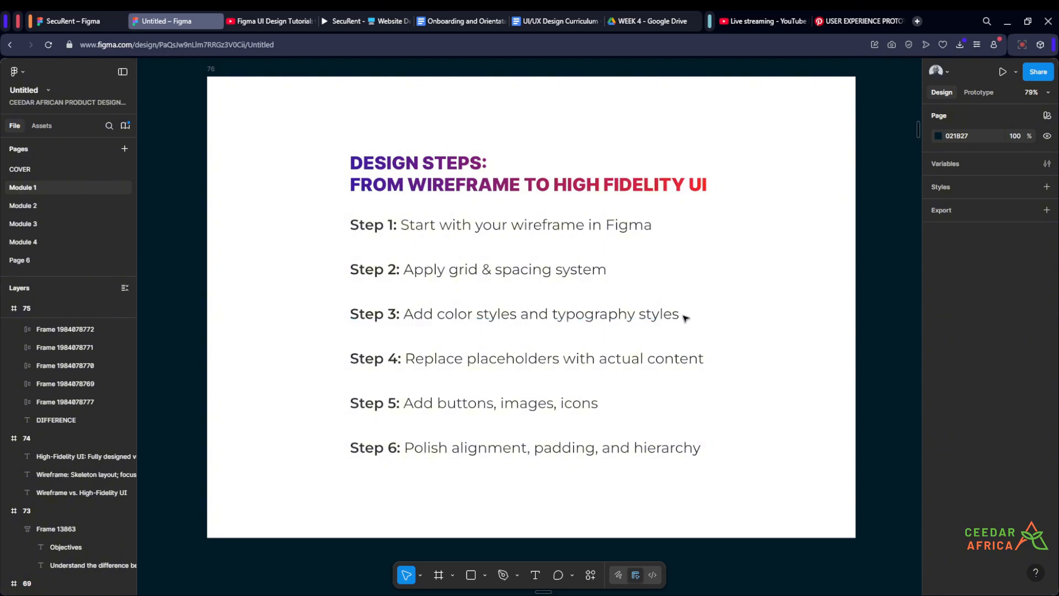
scroll(709, 256, up, 1)
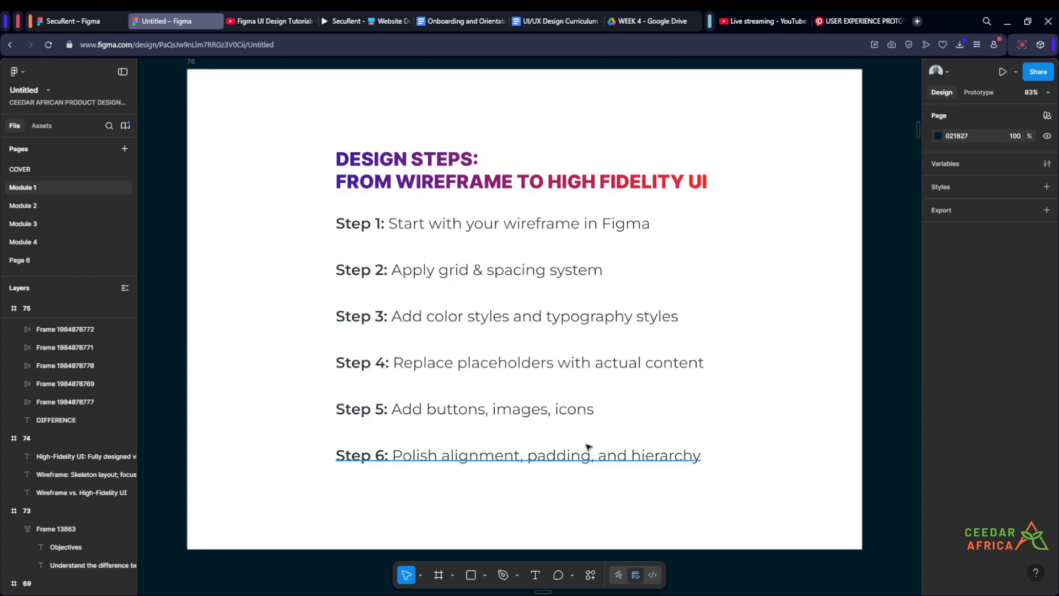
scroll(576, 387, down, 5)
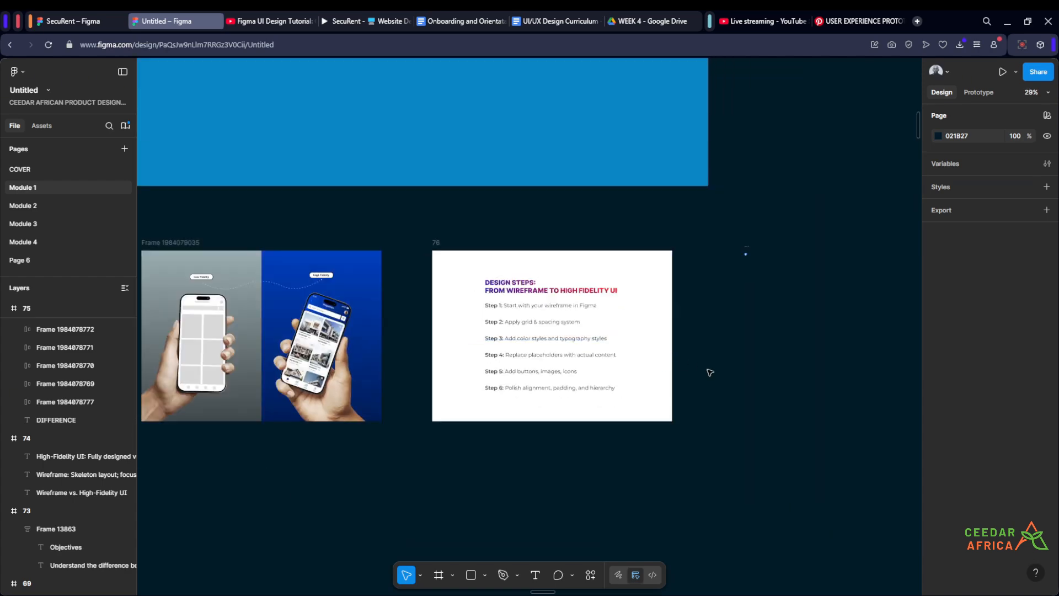
drag(709, 371, 684, 302)
scroll(573, 305, up, 2)
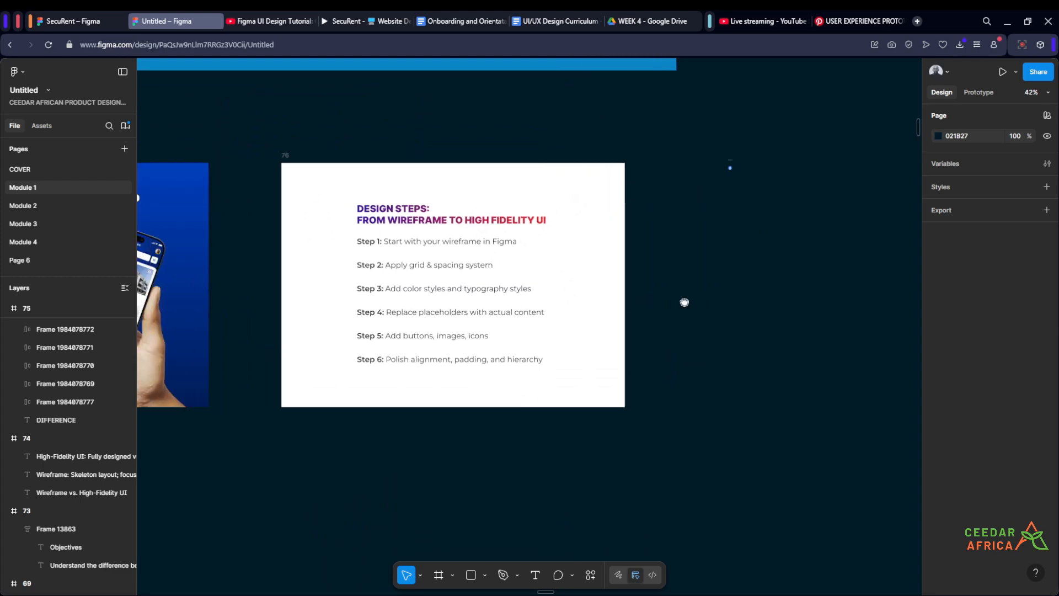
scroll(486, 264, up, 3)
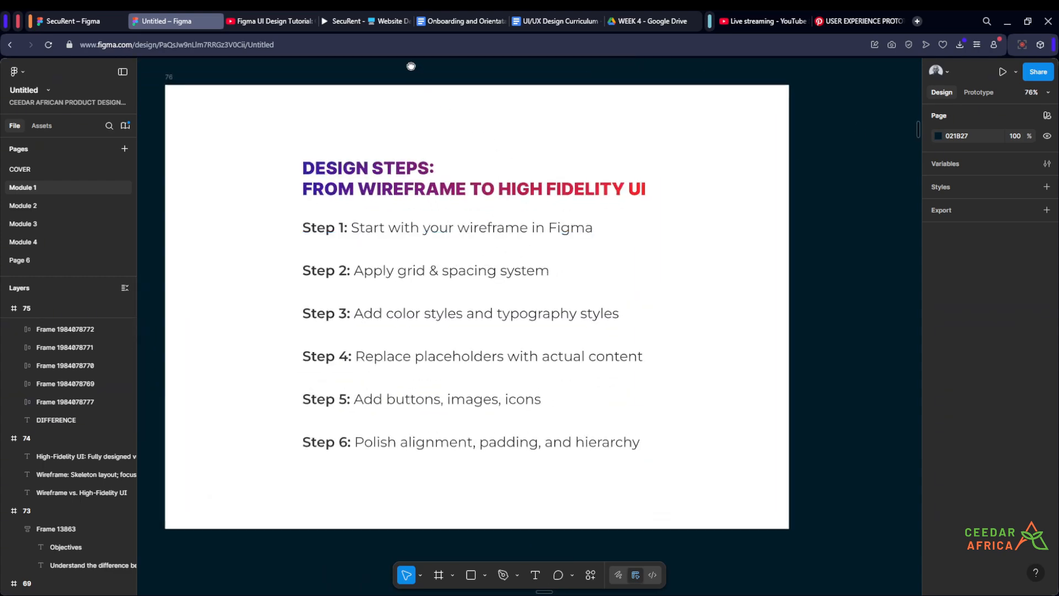
drag(411, 67, 463, 76)
scroll(497, 95, down, 5)
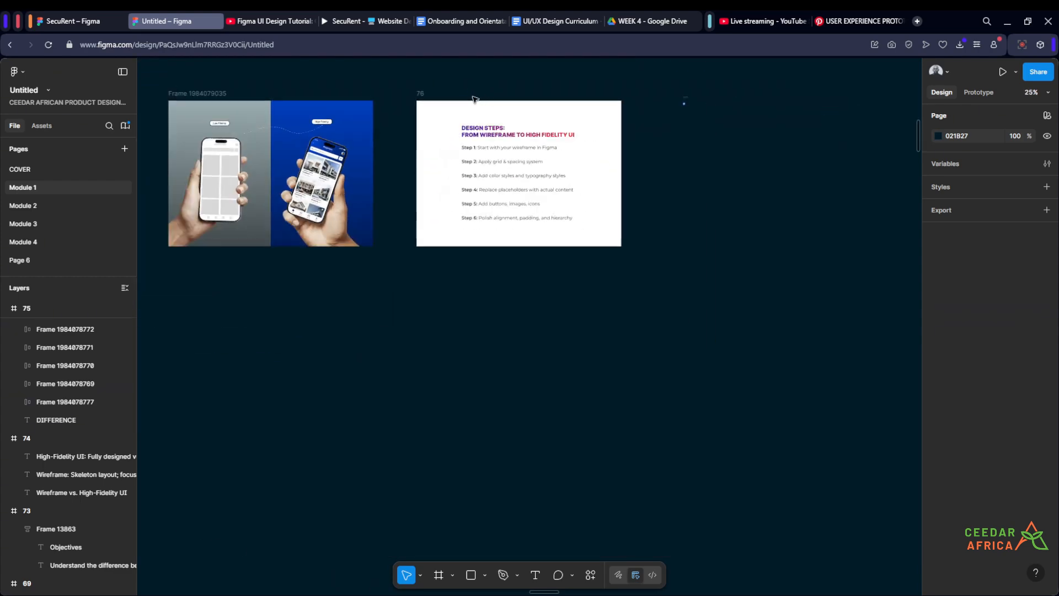
scroll(220, 99, up, 2)
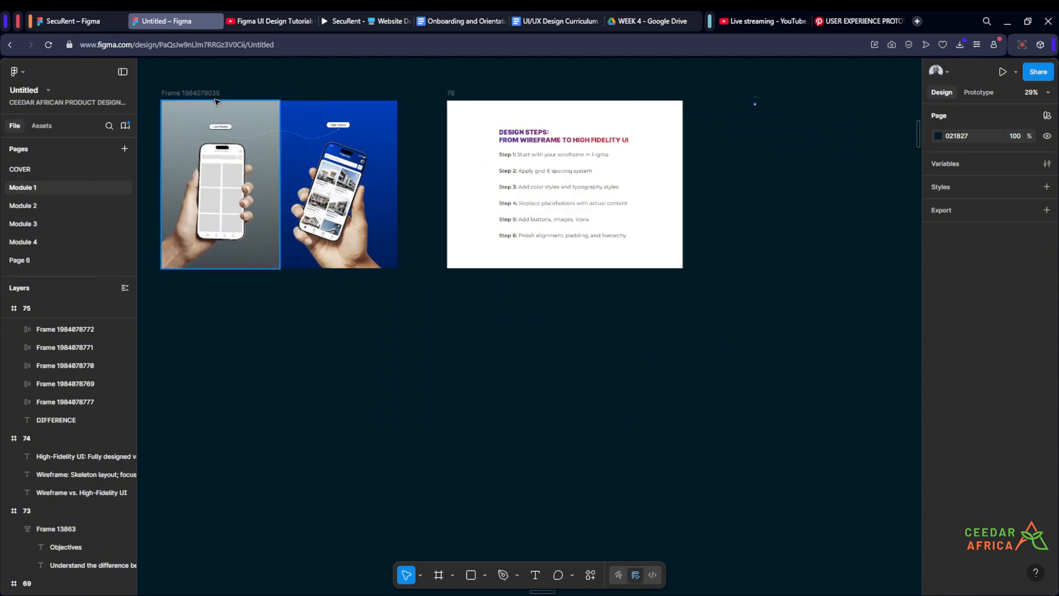
drag(295, 86, 276, 116)
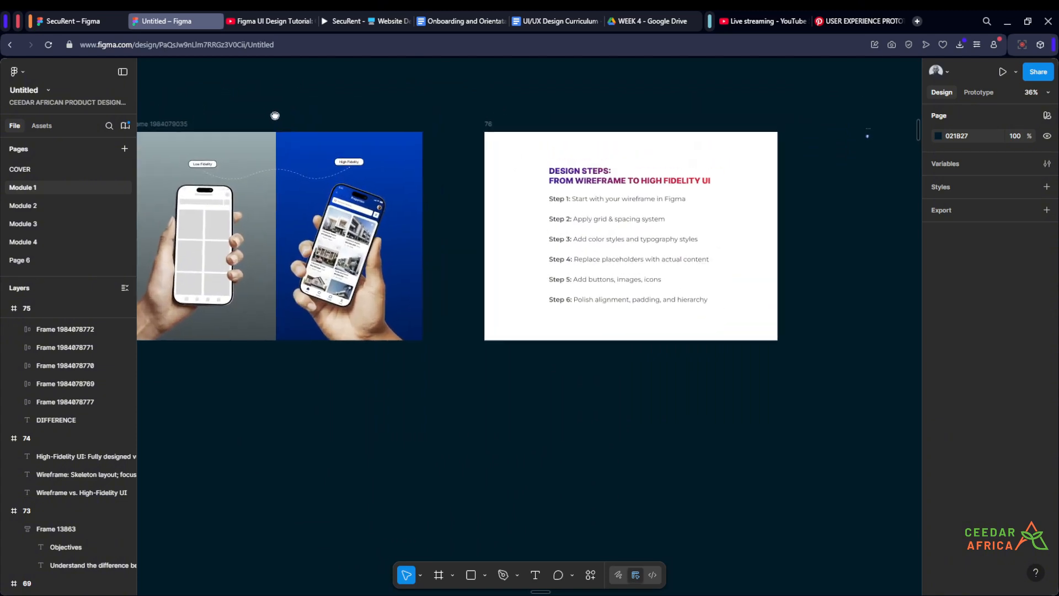
scroll(338, 226, up, 1)
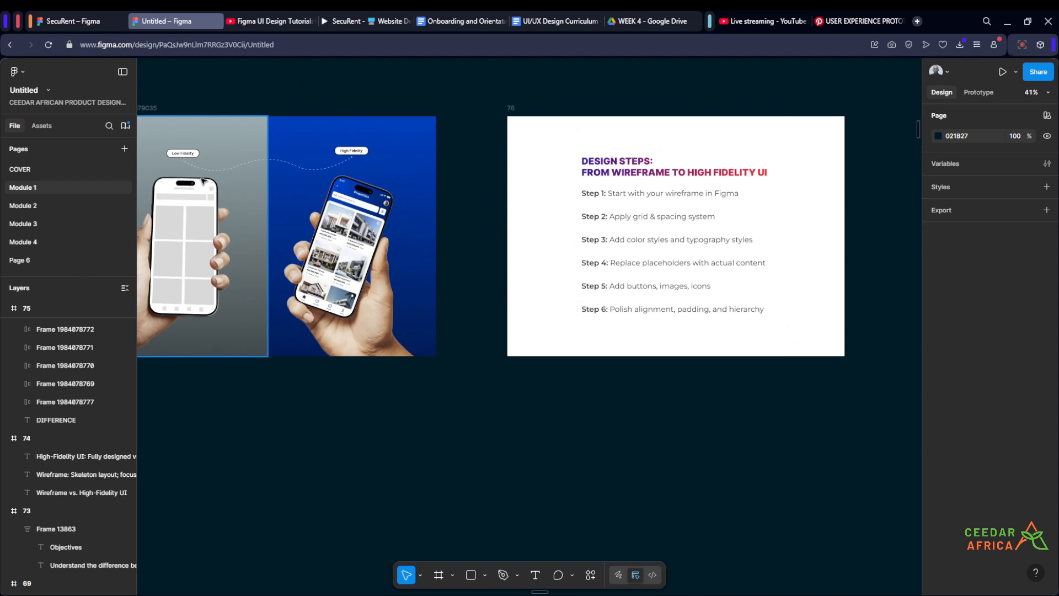
scroll(180, 211, down, 4)
scroll(463, 216, up, 5)
scroll(596, 252, up, 1)
drag(579, 217, 659, 250)
scroll(596, 253, up, 1)
Step: Create an iPhone 14 Plus frame beside the design steps slide
key(f)
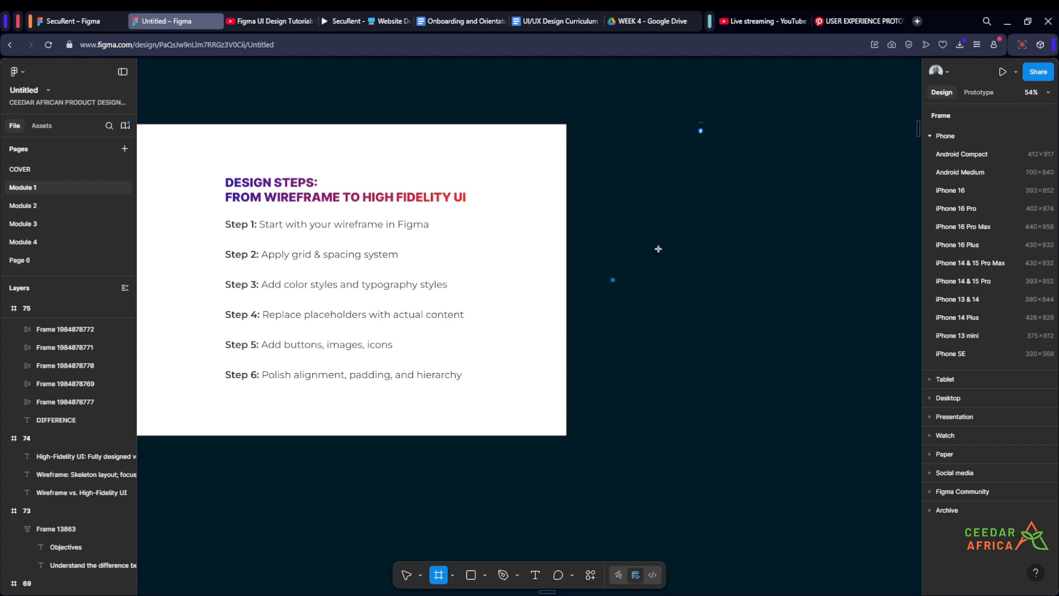
click(966, 317)
click(794, 237)
scroll(689, 149, up, 1)
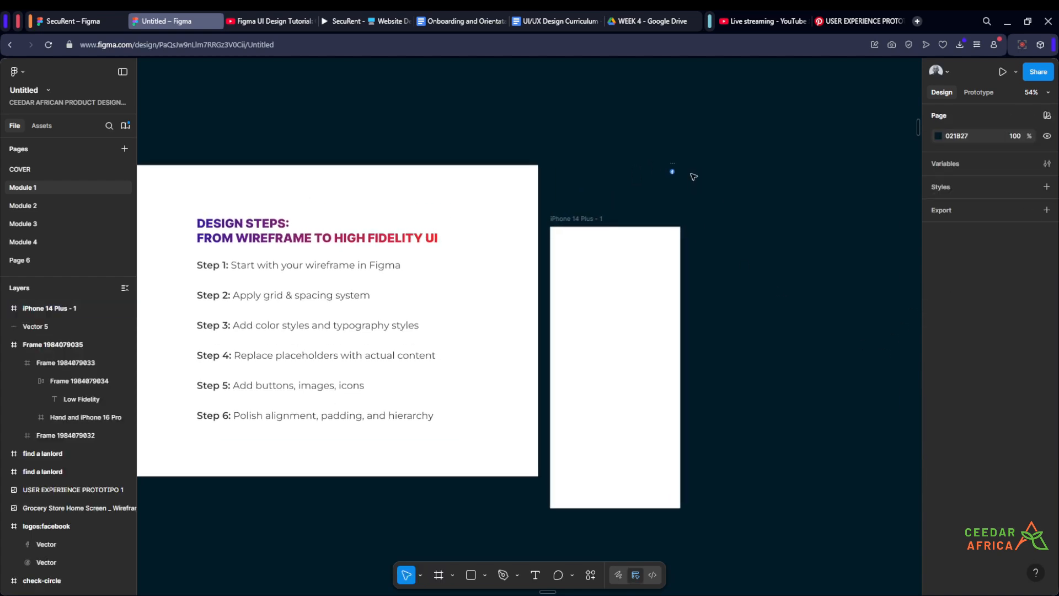
Step: Move the small Facebook logo aside and reposition the iPhone 14 Plus frame slightly higher
drag(675, 167, 778, 164)
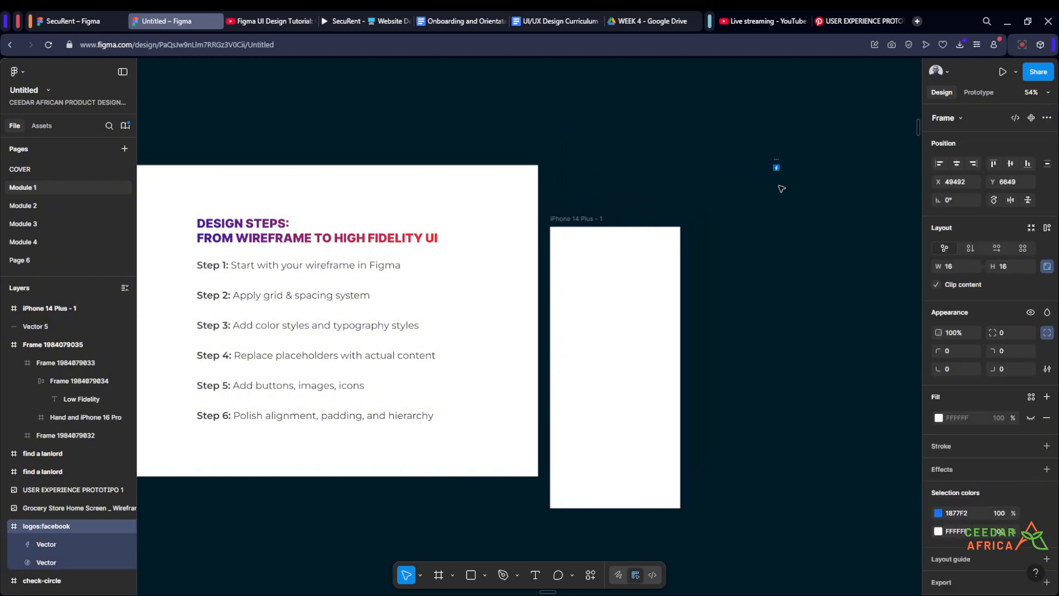
scroll(645, 186, up, 1)
drag(603, 225, 626, 167)
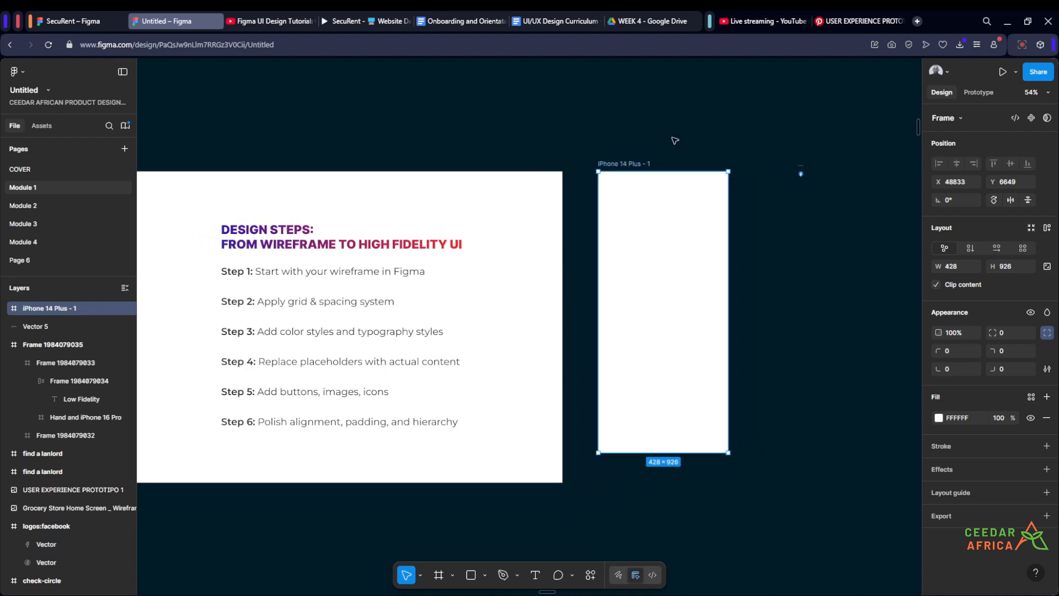
click(674, 141)
Step: Pan and zoom across the canvas to compare the mockup frame, the slide and the blank phone frame
scroll(680, 144, down, 7)
scroll(390, 191, up, 6)
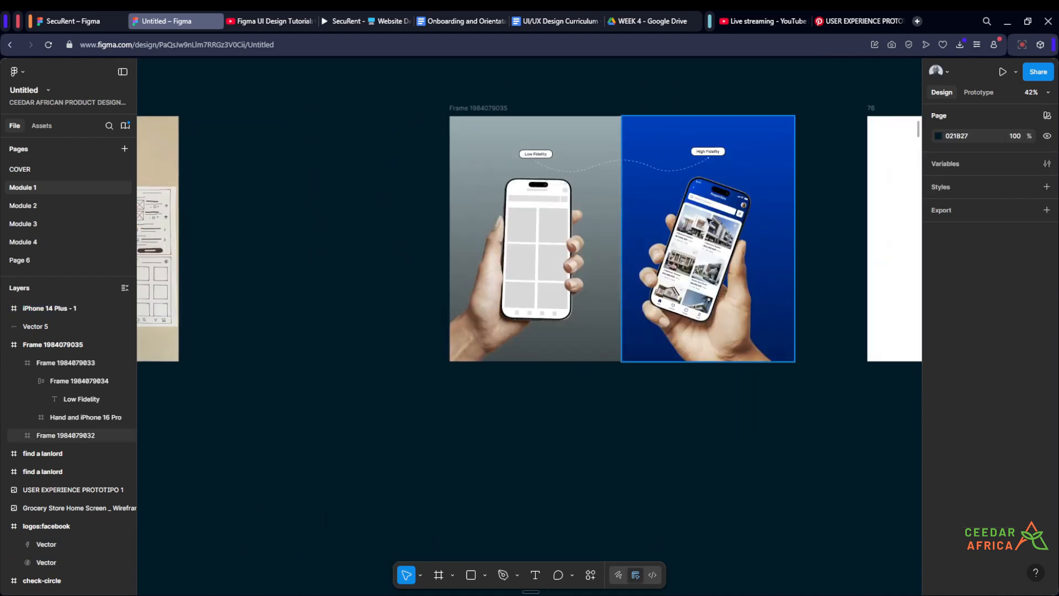
scroll(706, 234, up, 1)
scroll(710, 426, right, 10)
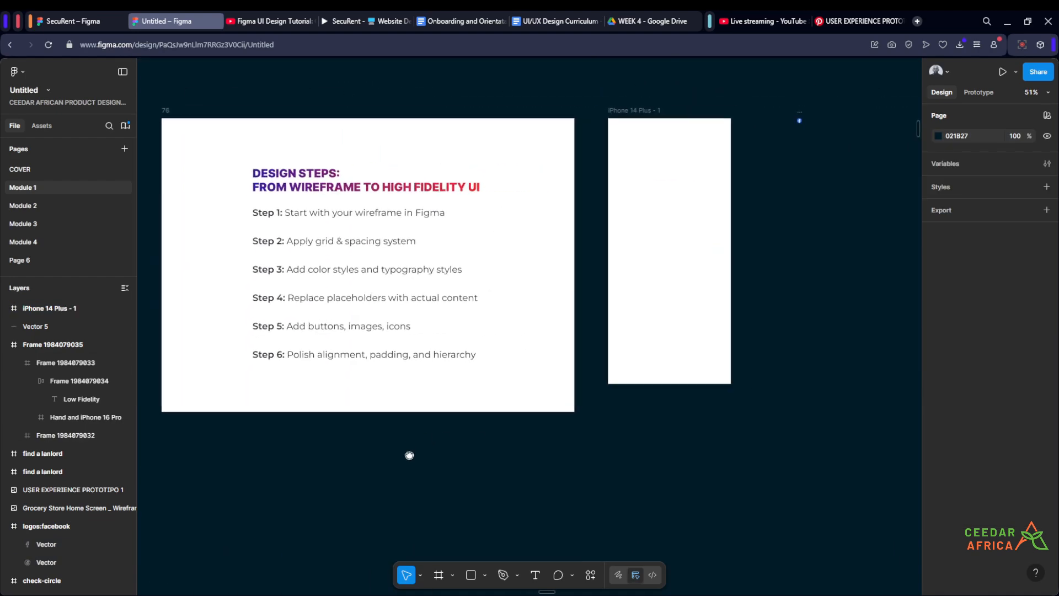
scroll(746, 284, up, 2)
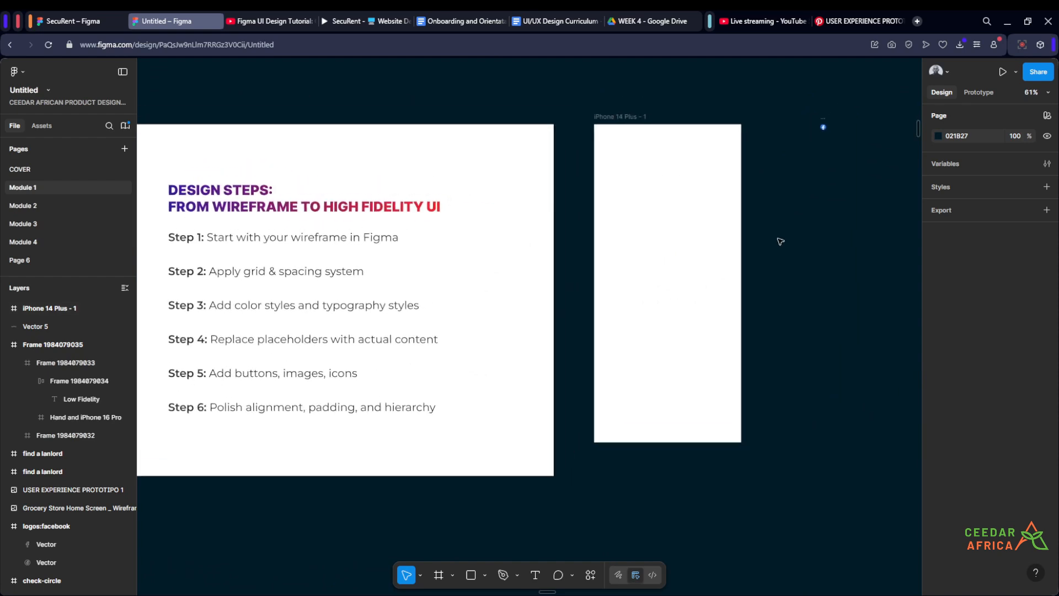
scroll(781, 242, down, 6)
scroll(413, 202, up, 5)
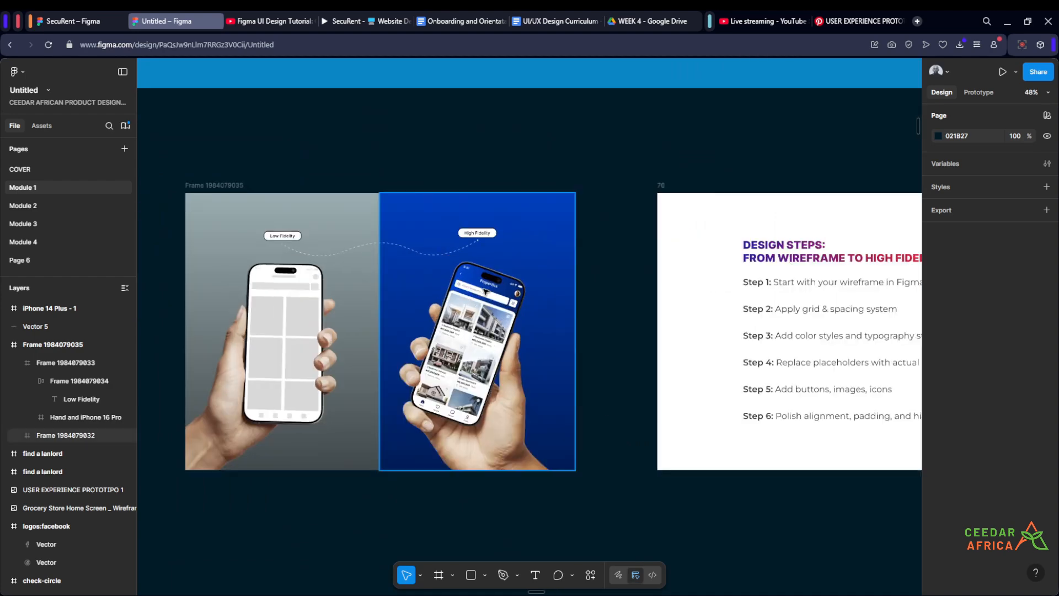
scroll(284, 259, down, 3)
scroll(284, 254, down, 1)
scroll(723, 267, up, 3)
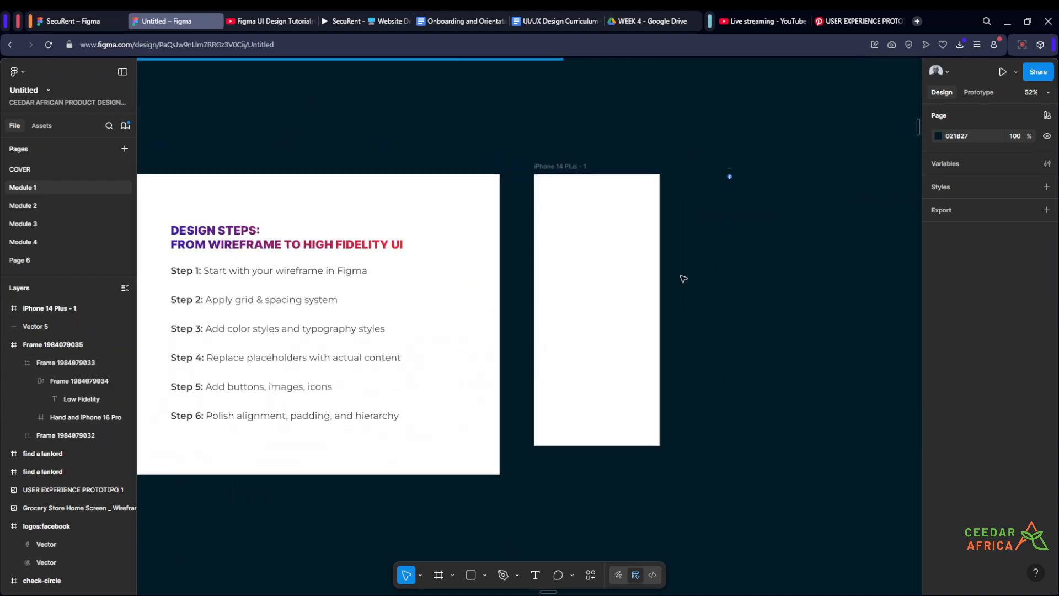
scroll(683, 279, up, 1)
scroll(754, 279, left, 2)
scroll(763, 277, up, 1)
drag(765, 278, 798, 298)
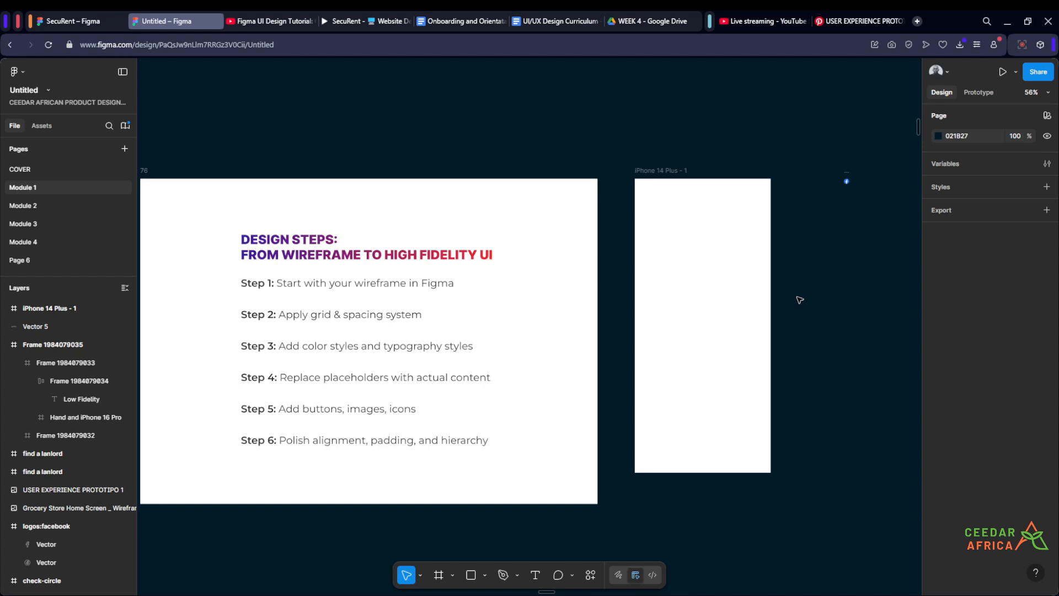
drag(797, 298, 829, 296)
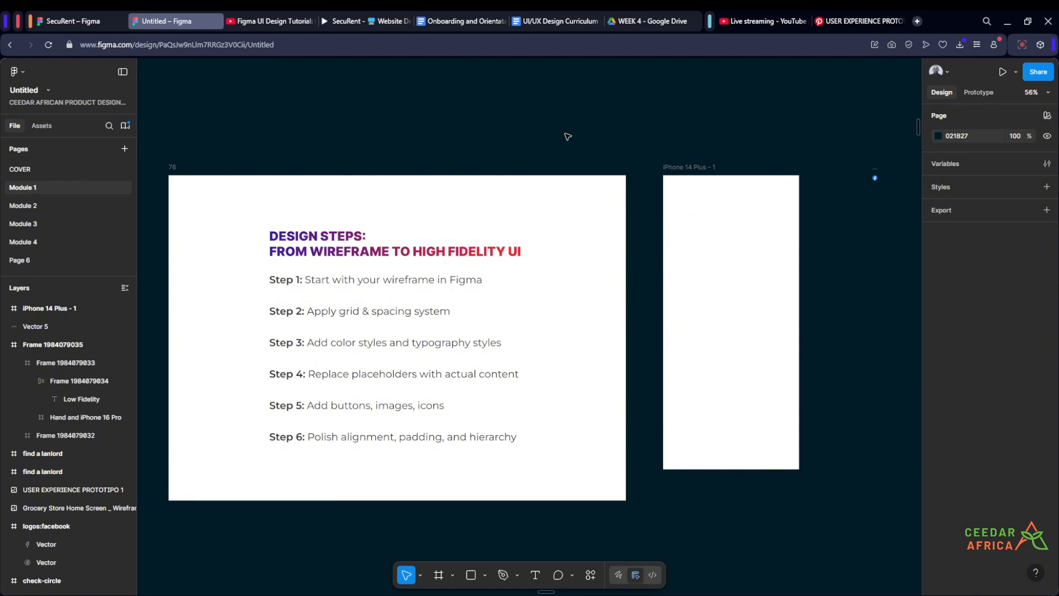
drag(568, 134, 547, 127)
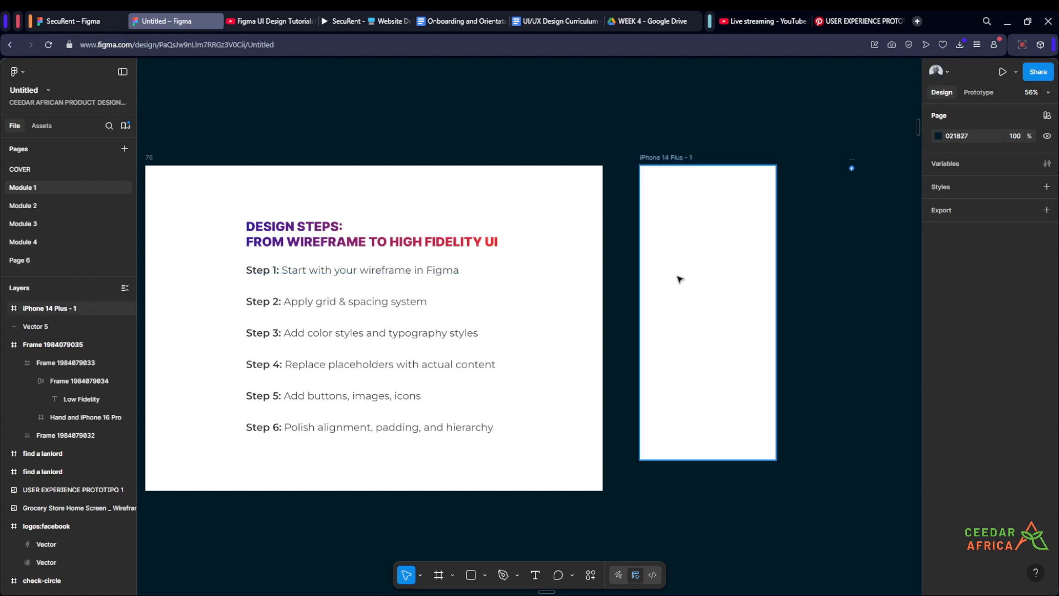
Step: Draw a frame about 223 × 36 inside the iPhone 14 Plus frame
click(667, 159)
click(750, 139)
scroll(806, 229, up, 3)
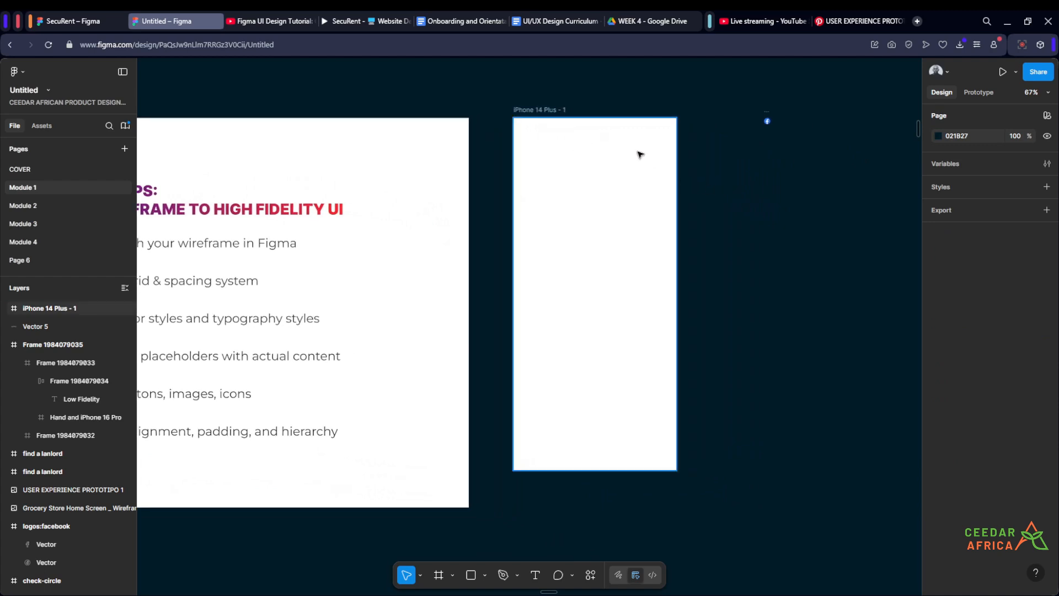
drag(725, 215, 677, 223)
key(f)
drag(577, 251, 492, 238)
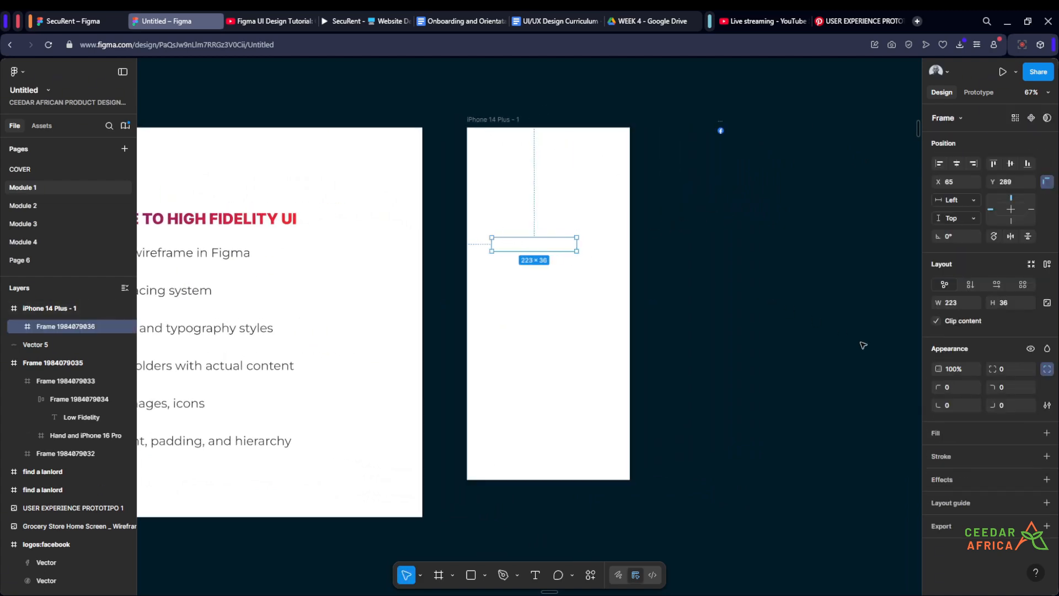
Step: Add a light grey C4BEBE fill to the new frame
click(1046, 433)
mouse_move(803, 364)
mouse_down()
mouse_move(800, 384)
mouse_move(799, 363)
mouse_up()
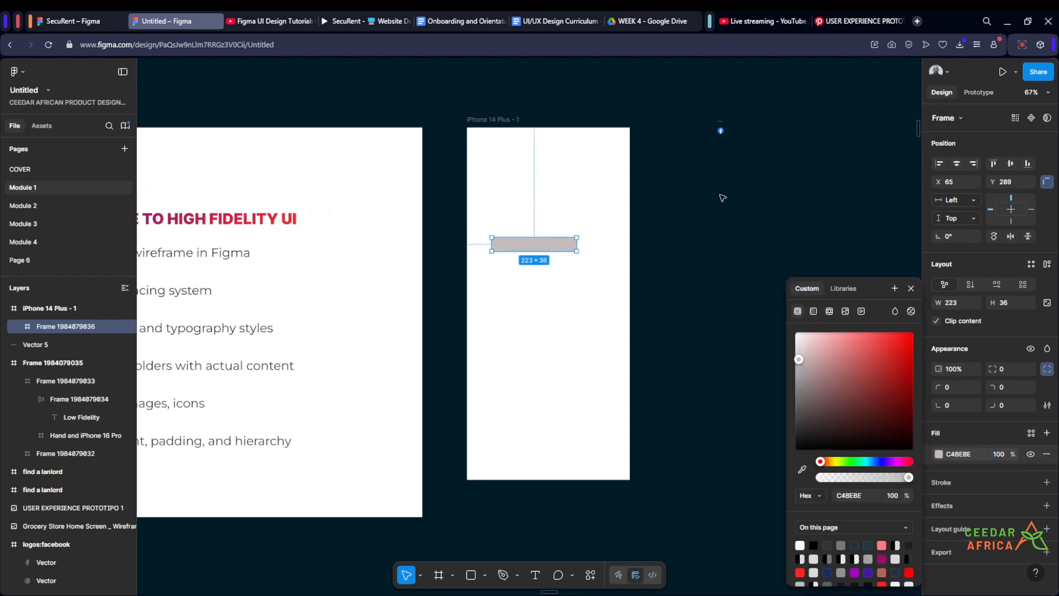
click(688, 225)
Step: Resize the grey bar to 10 px high and move it near the top of the phone frame
drag(685, 227, 763, 255)
scroll(761, 248, up, 1)
click(592, 280)
drag(600, 287, 631, 182)
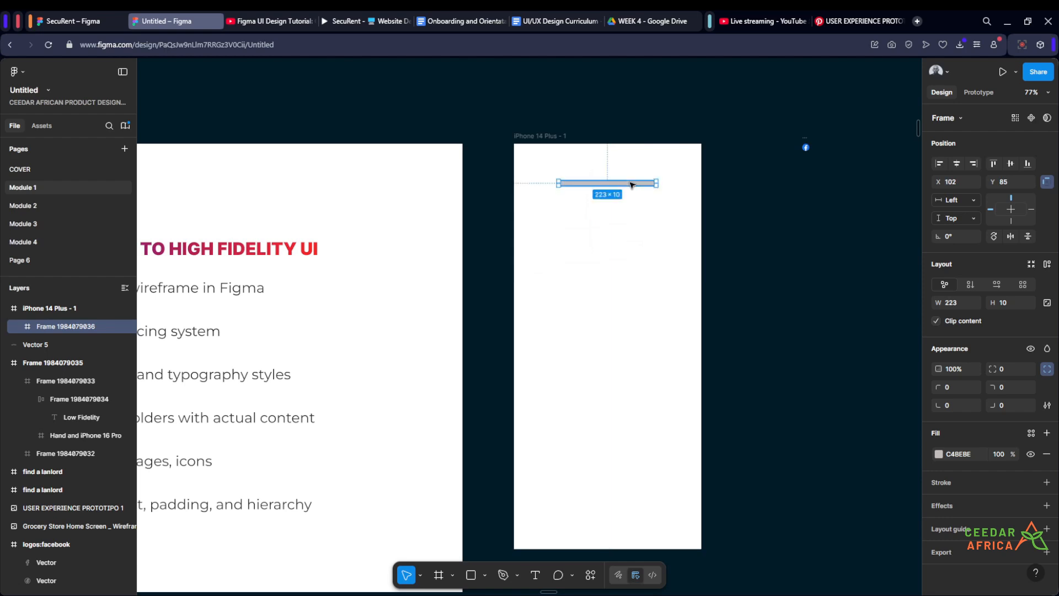
Step: Shorten the grey bar to 155 px wide and center it horizontally in the phone frame
scroll(631, 183, up, 5)
drag(705, 185, 656, 185)
click(958, 166)
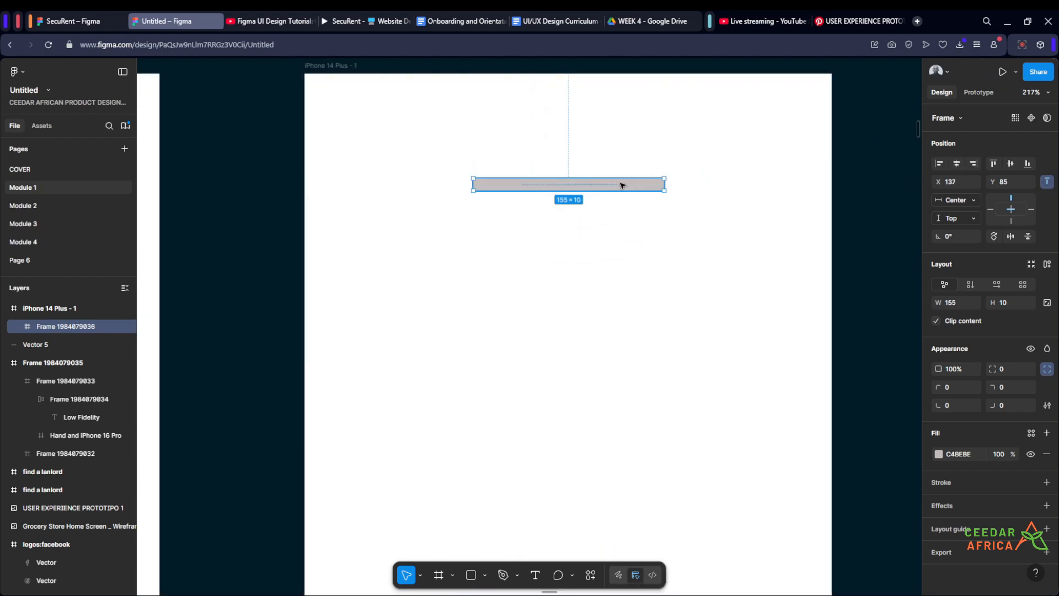
scroll(618, 184, down, 5)
click(826, 225)
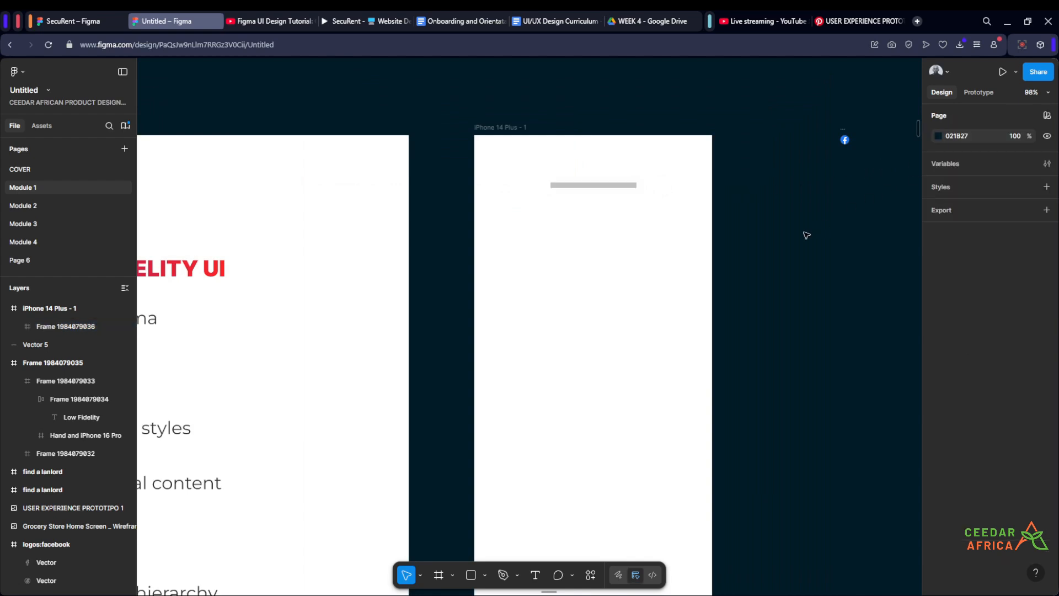
Step: Duplicate the grey bar and place the copy below it, shifted to the left
scroll(785, 189, down, 3)
scroll(787, 193, up, 2)
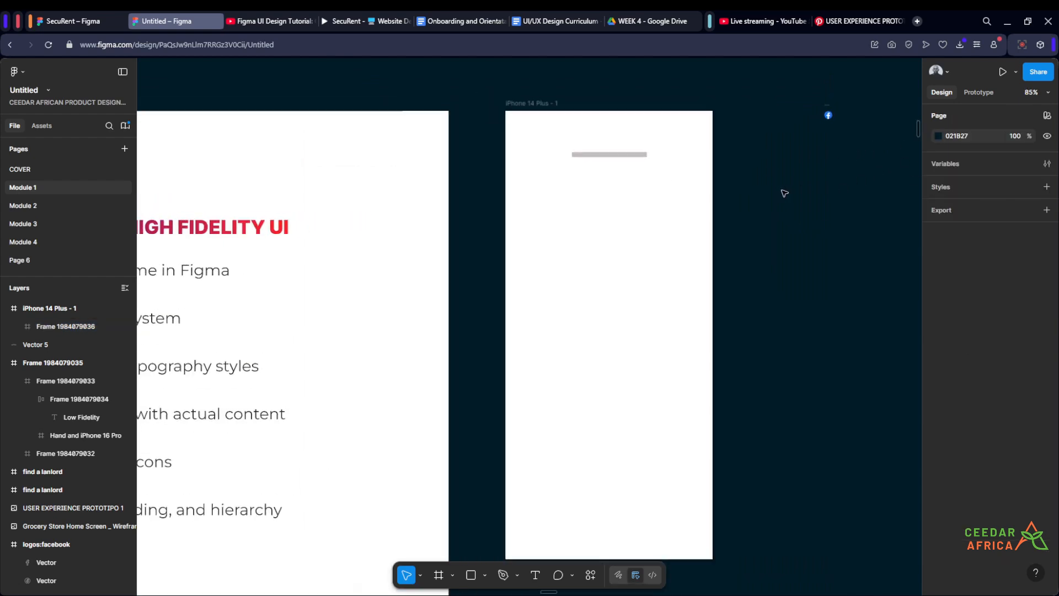
scroll(769, 173, up, 2)
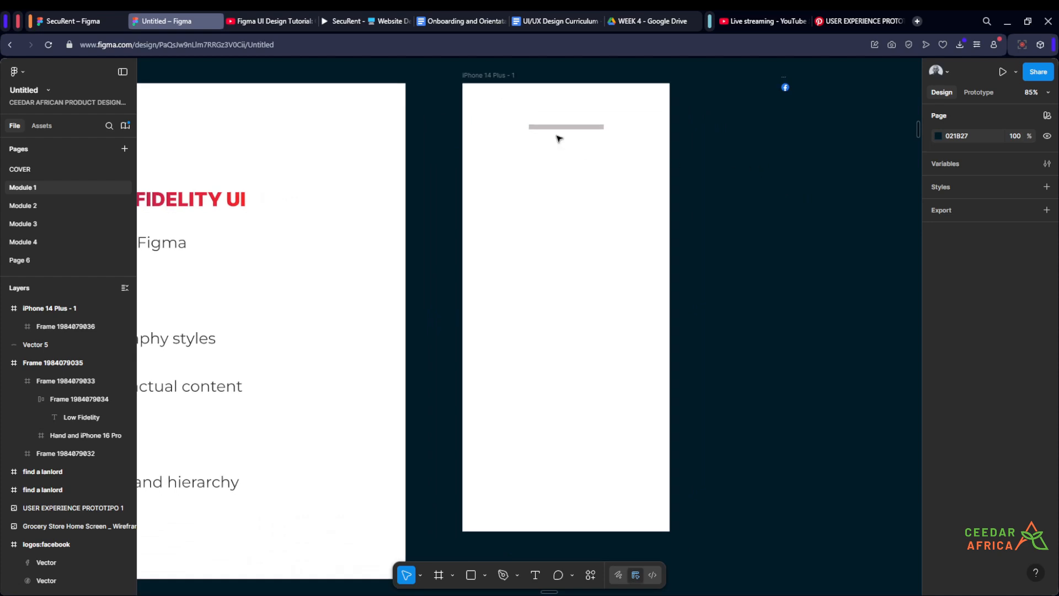
click(556, 130)
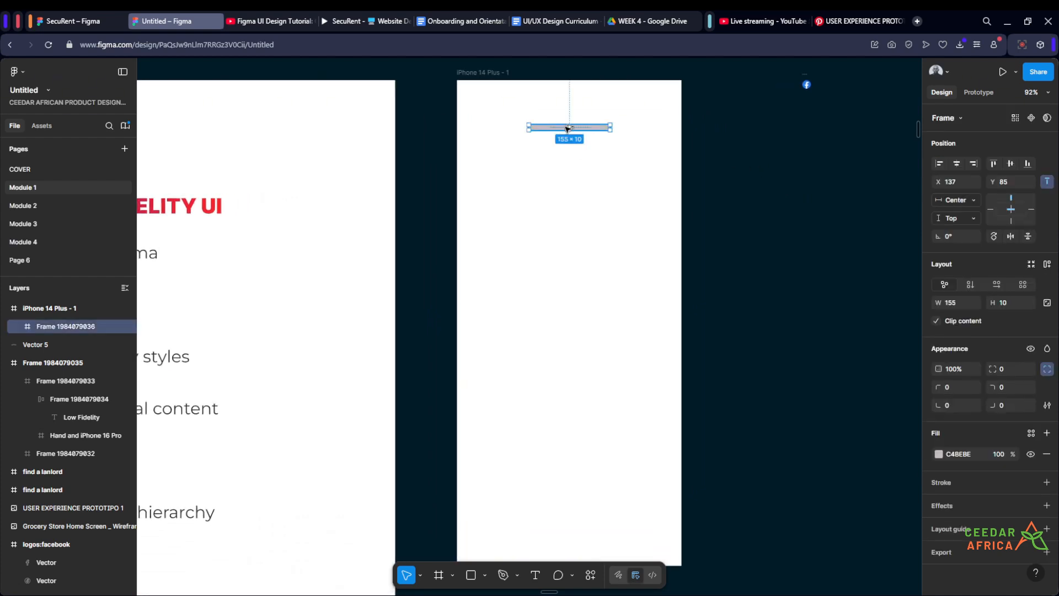
drag(564, 133, 540, 179)
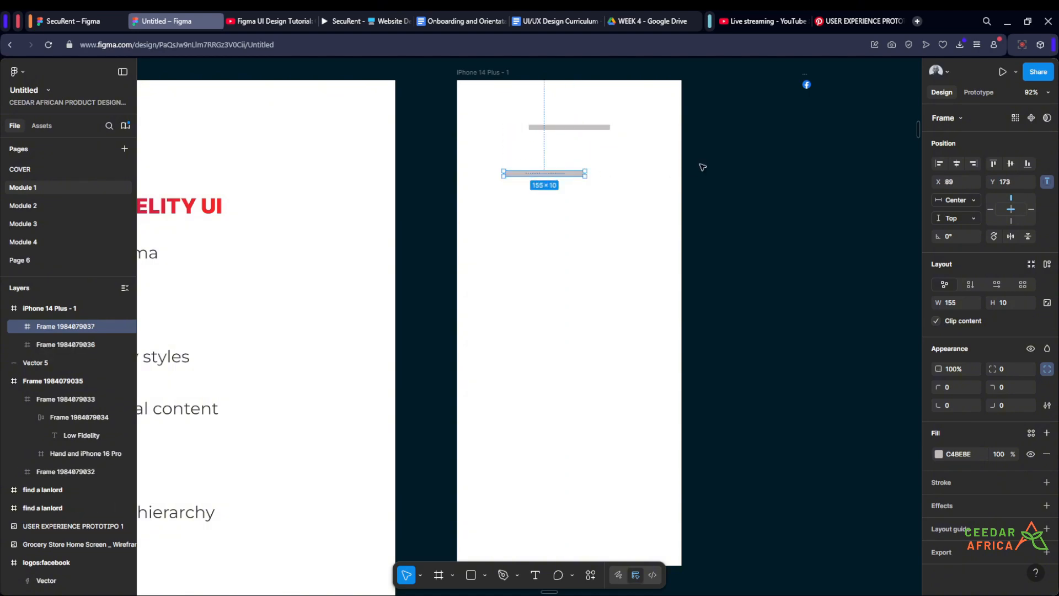
Step: Resize the lower grey bar to about 321 × 36 px
scroll(537, 168, up, 2)
scroll(558, 185, down, 2)
scroll(590, 181, up, 2)
scroll(595, 179, down, 2)
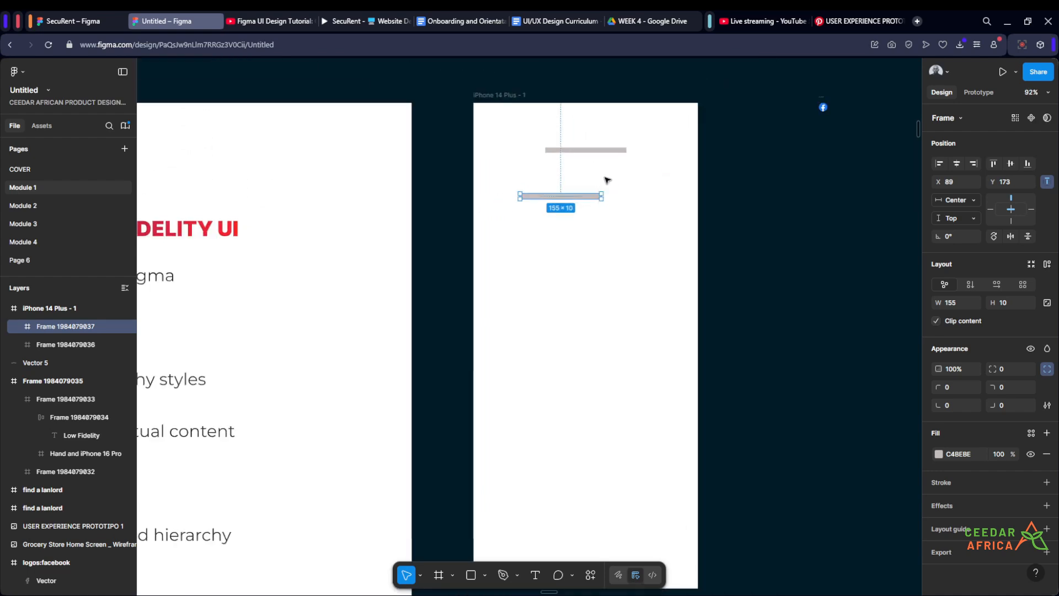
scroll(541, 166, up, 4)
drag(519, 202, 459, 192)
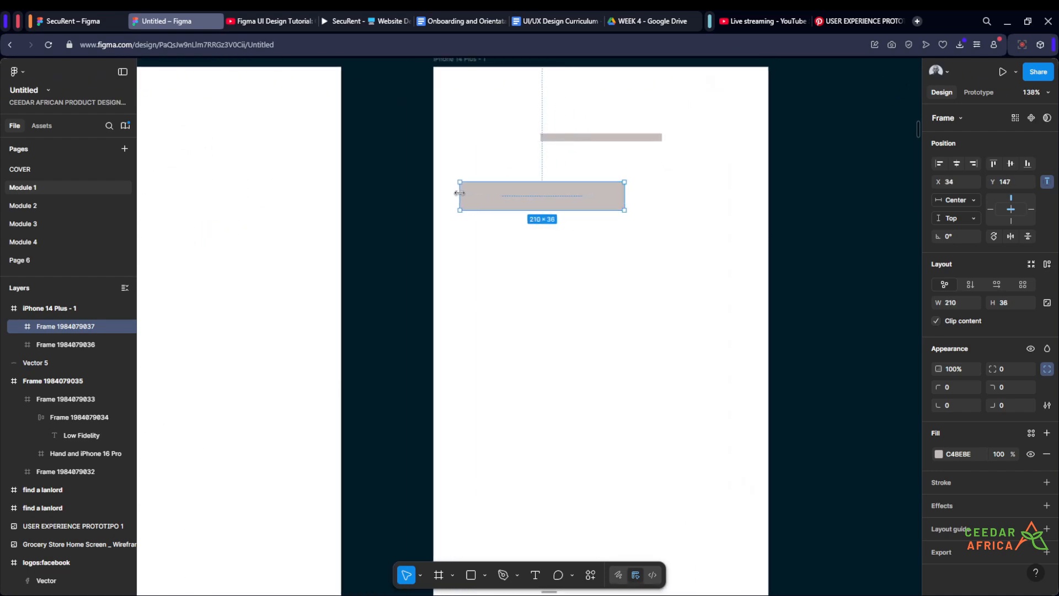
drag(624, 196, 711, 190)
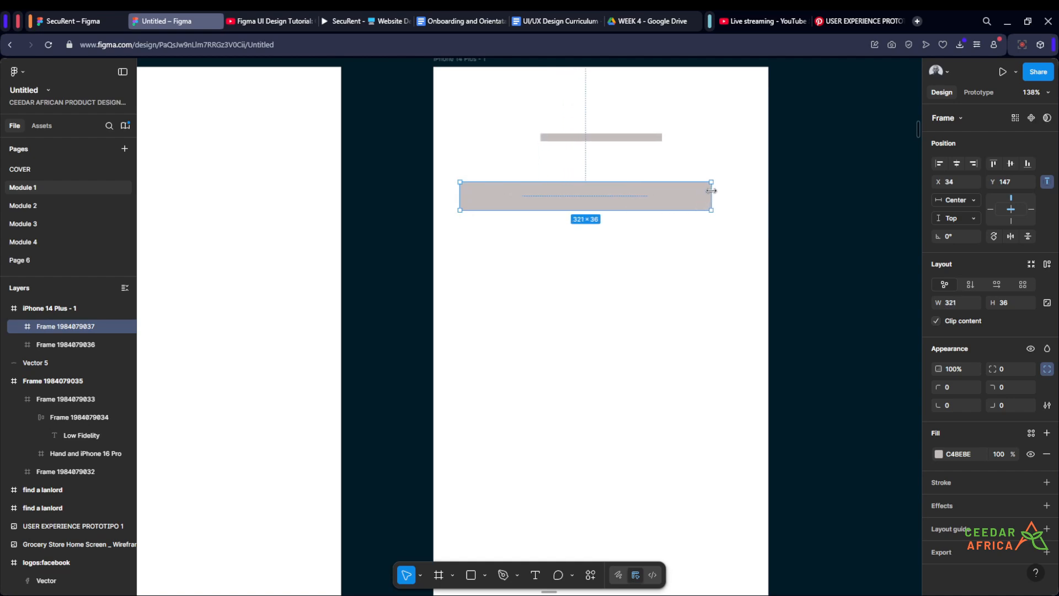
click(848, 180)
drag(800, 182, 755, 185)
scroll(752, 183, up, 1)
click(605, 204)
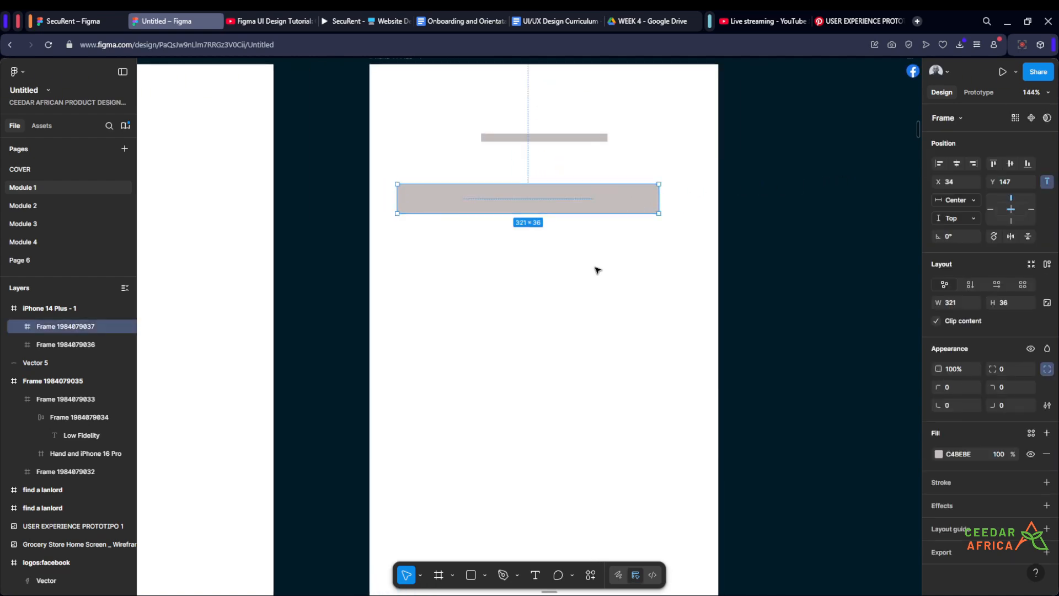
Step: Duplicate the wide bar into a 44 × 36 px square beside it, shifting the bar left to make room
click(598, 269)
click(589, 212)
drag(563, 199, 572, 258)
drag(404, 257, 688, 197)
drag(588, 201, 578, 200)
drag(686, 198, 690, 199)
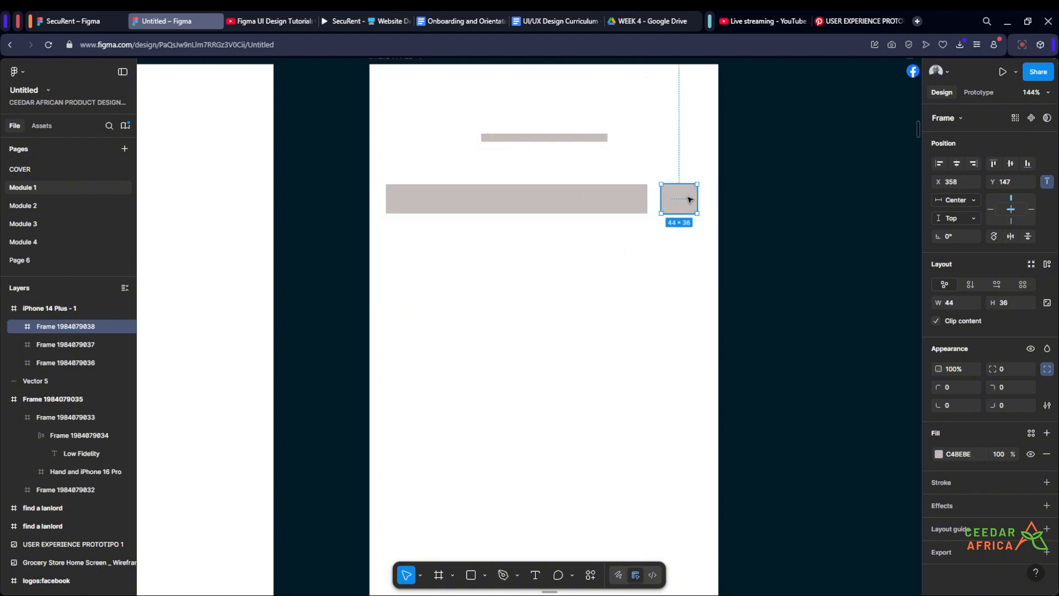
click(752, 177)
scroll(748, 183, down, 5)
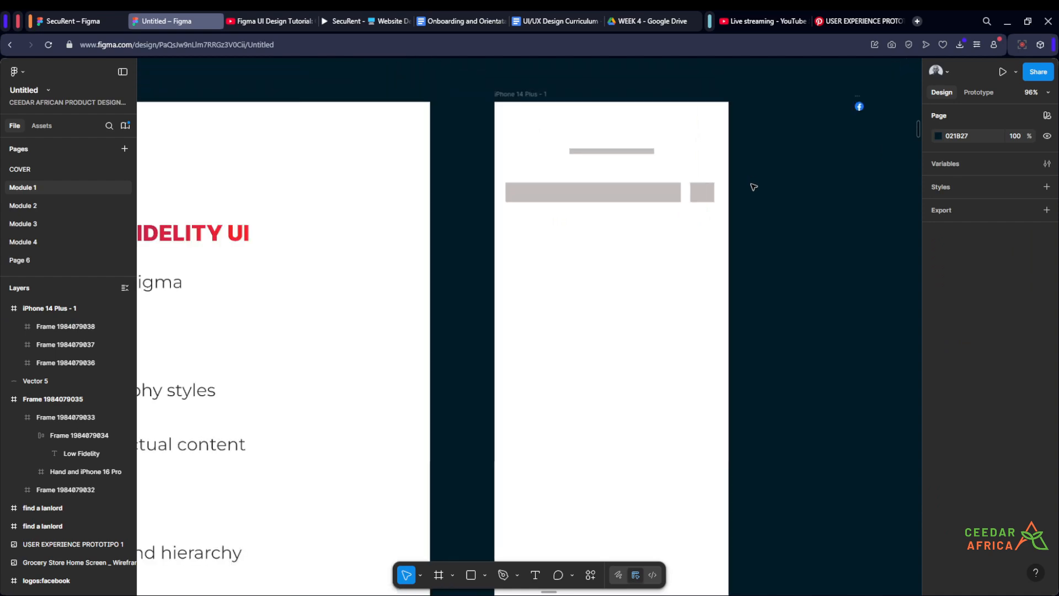
scroll(741, 186, down, 5)
scroll(740, 184, up, 5)
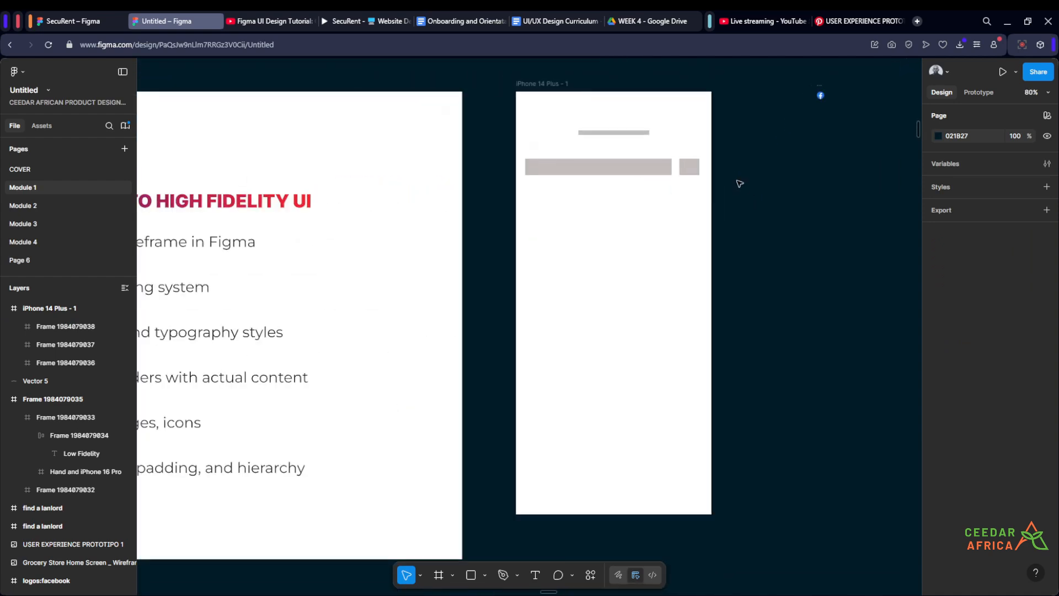
drag(744, 206, 675, 199)
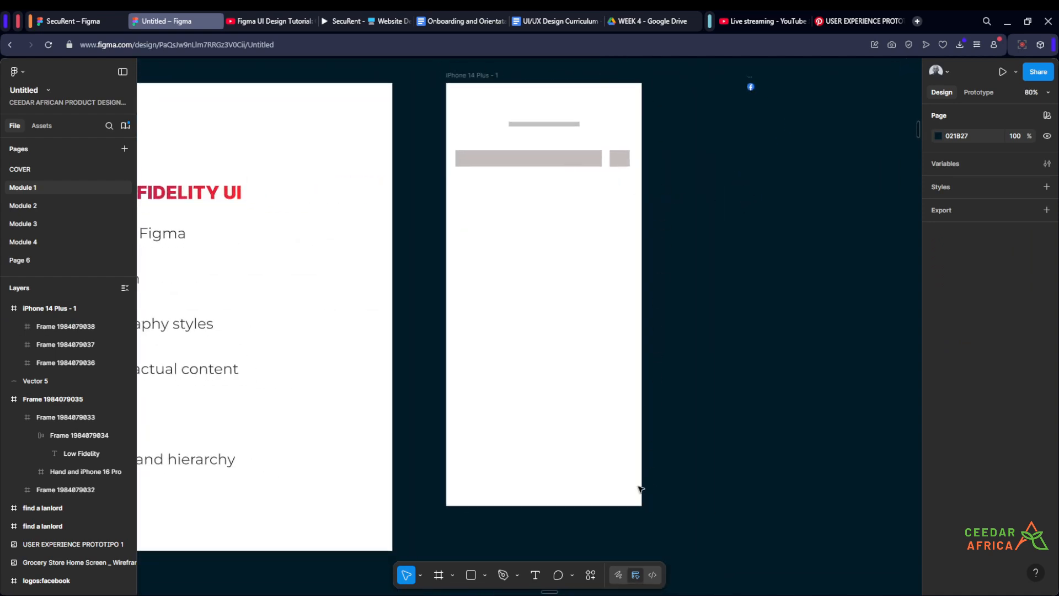
scroll(676, 198, up, 4)
scroll(684, 186, down, 4)
drag(685, 198, 726, 194)
scroll(724, 189, up, 2)
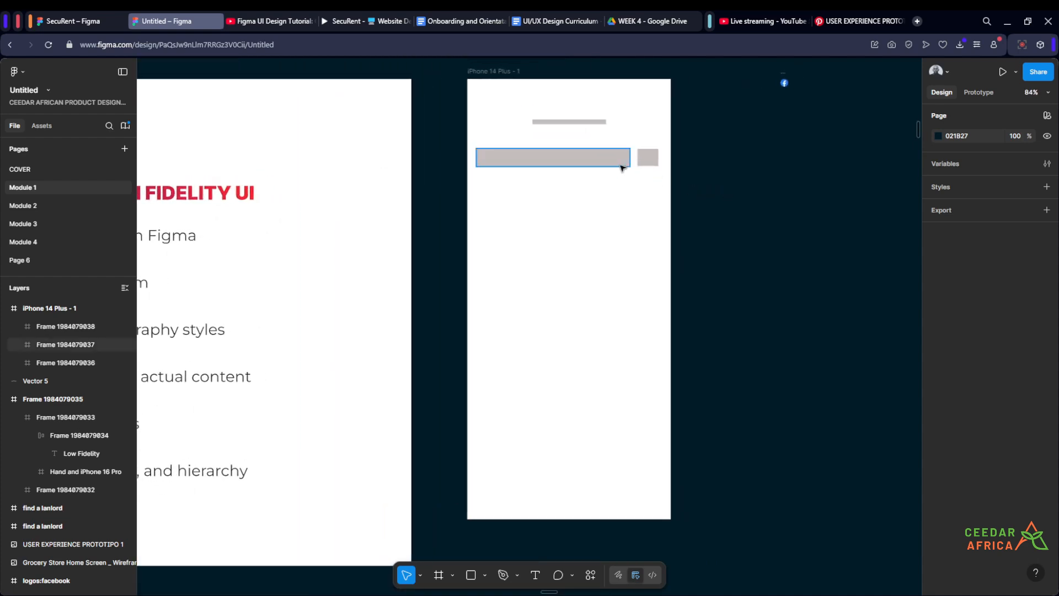
scroll(581, 120, up, 2)
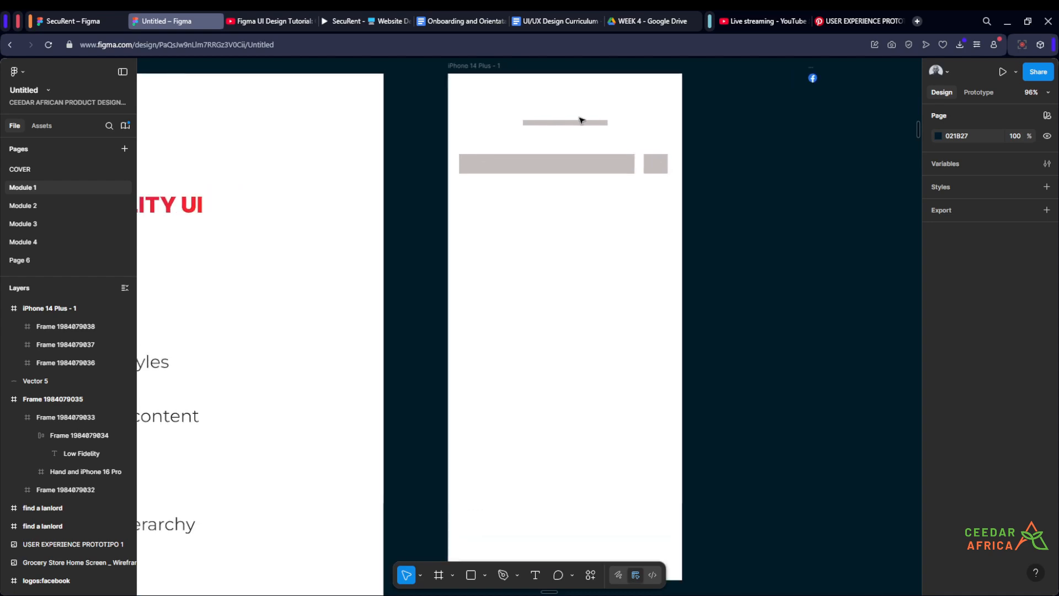
scroll(580, 127, down, 1)
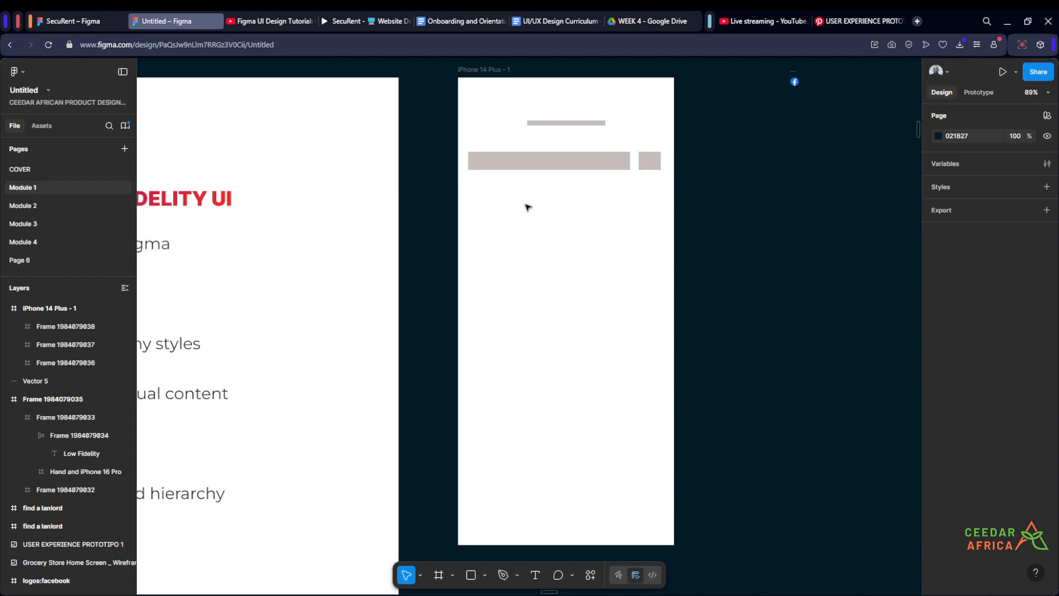
Step: Duplicate the wide bar below and resize the copy into a card about 169 × 258 px
click(533, 165)
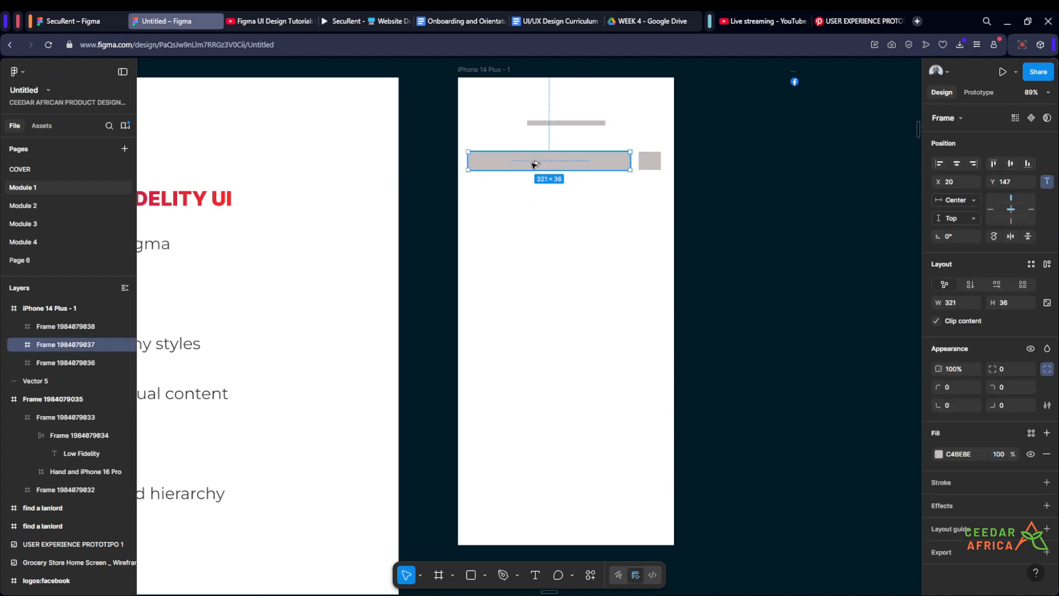
drag(532, 165, 532, 227)
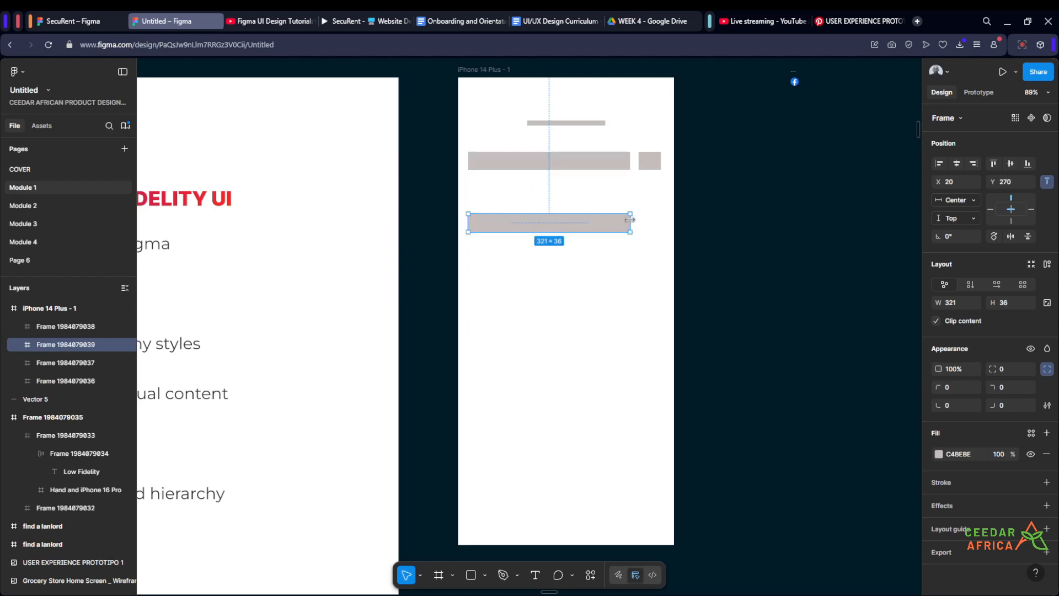
drag(629, 220, 534, 344)
Step: Duplicate the card and place the copy to its right
click(596, 279)
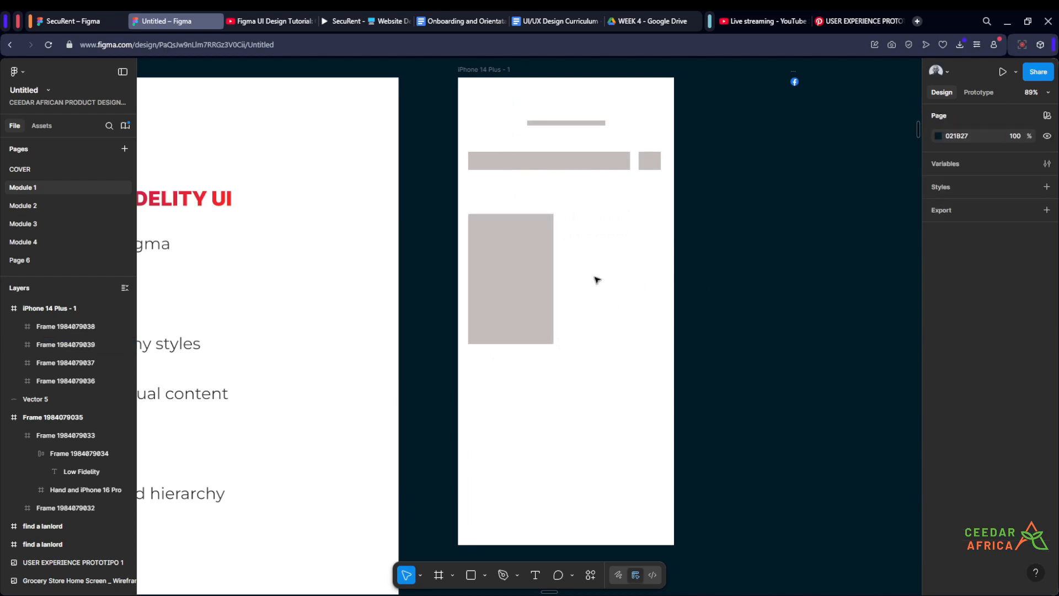
click(549, 280)
mouse_move(527, 284)
mouse_down()
mouse_move(627, 286)
mouse_move(547, 279)
mouse_up()
click(743, 260)
click(544, 278)
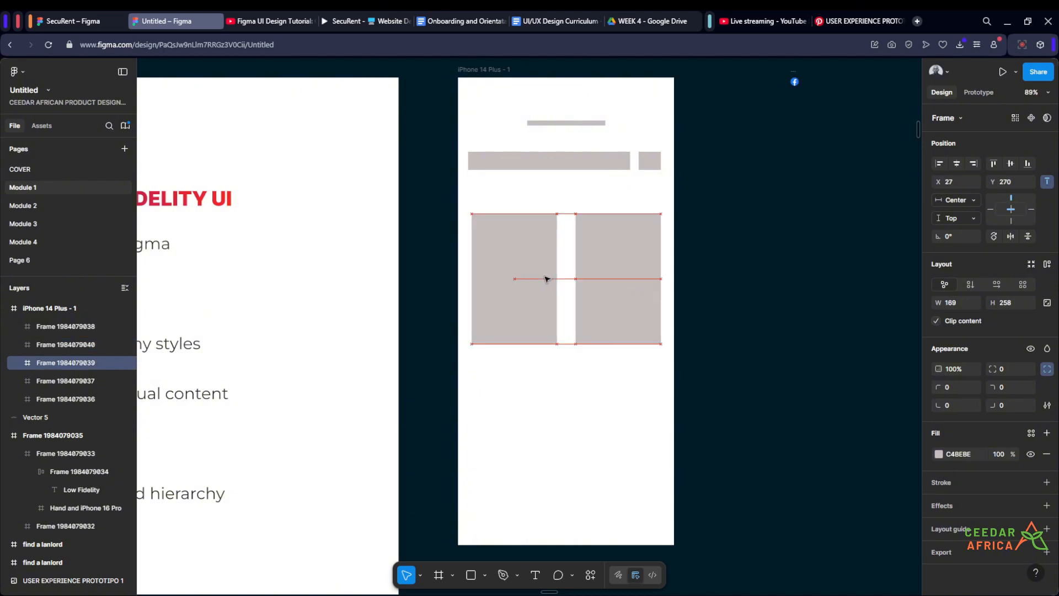
Step: Select both cards and duplicate them as a second row below
click(756, 257)
drag(735, 240, 726, 226)
scroll(678, 229, down, 2)
scroll(639, 241, down, 1)
click(614, 241)
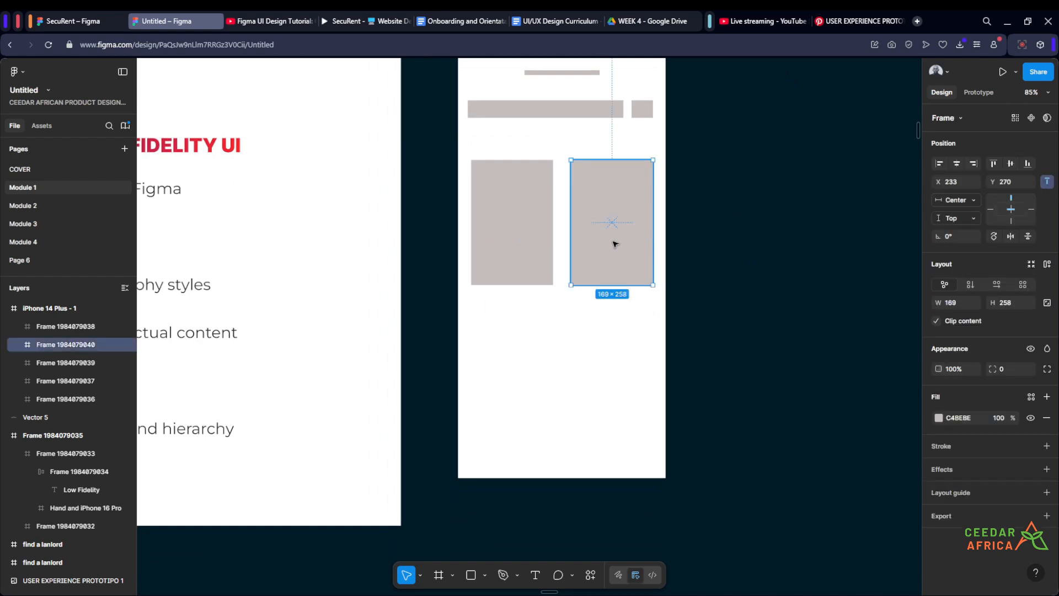
shift+click(538, 235)
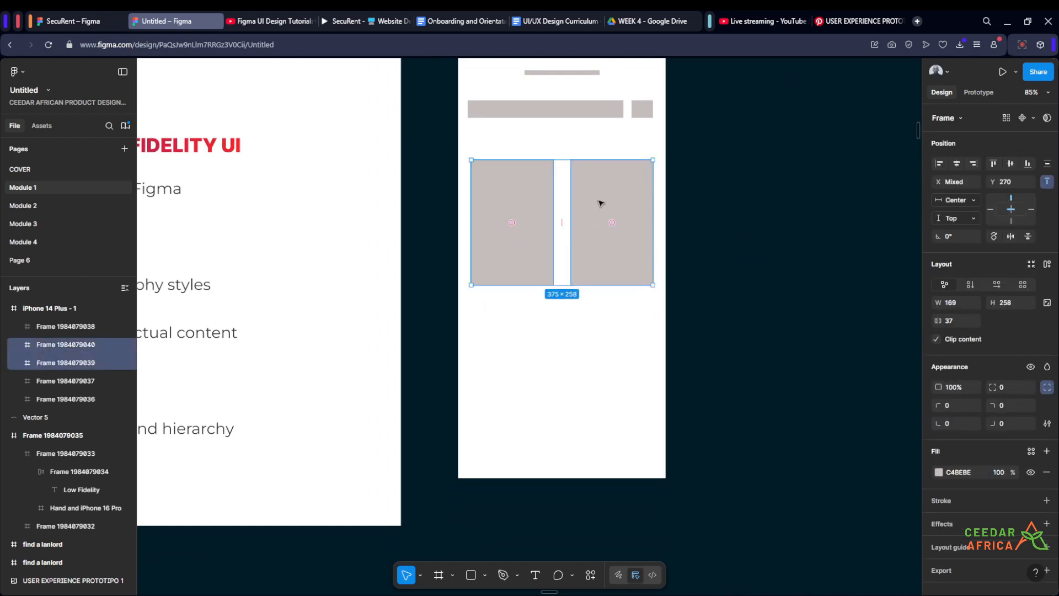
drag(603, 200, 610, 324)
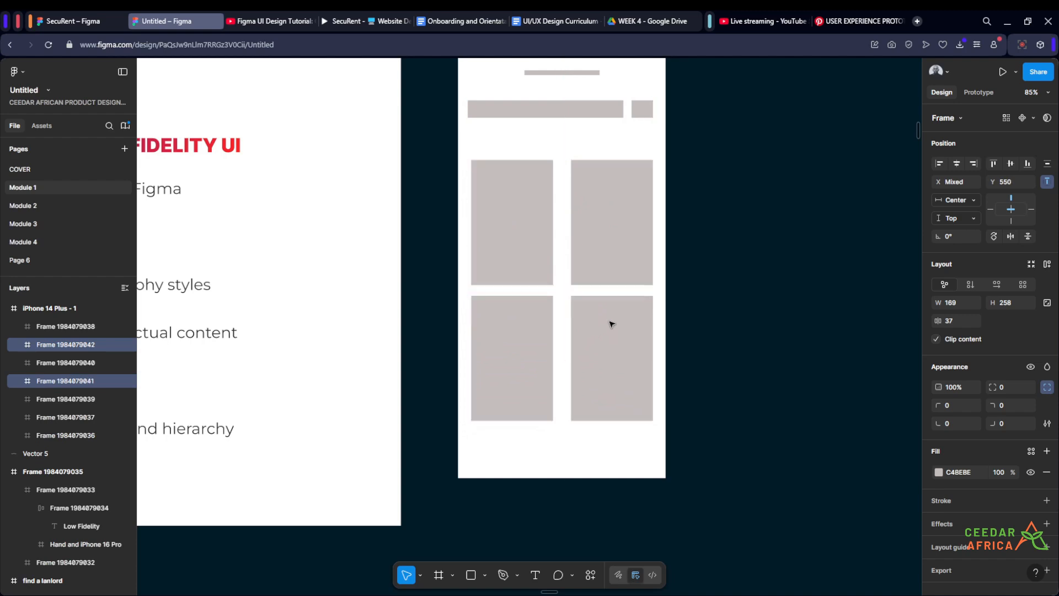
Step: Duplicate the second row of cards as a third row further down
drag(610, 362, 610, 461)
click(751, 311)
scroll(740, 289, down, 3)
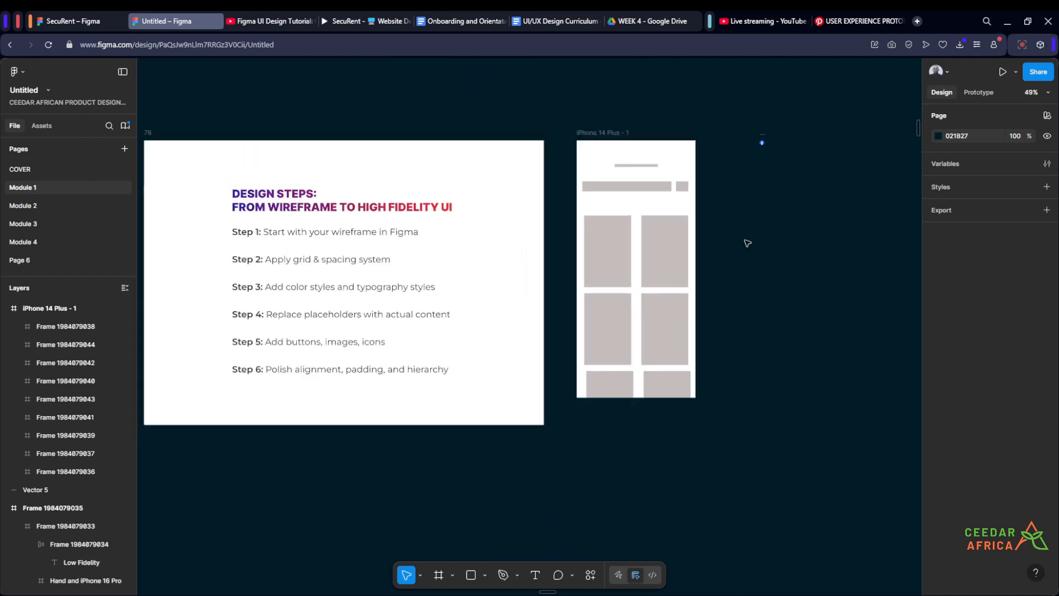
scroll(738, 240, up, 3)
drag(728, 241, 736, 267)
scroll(735, 221, down, 2)
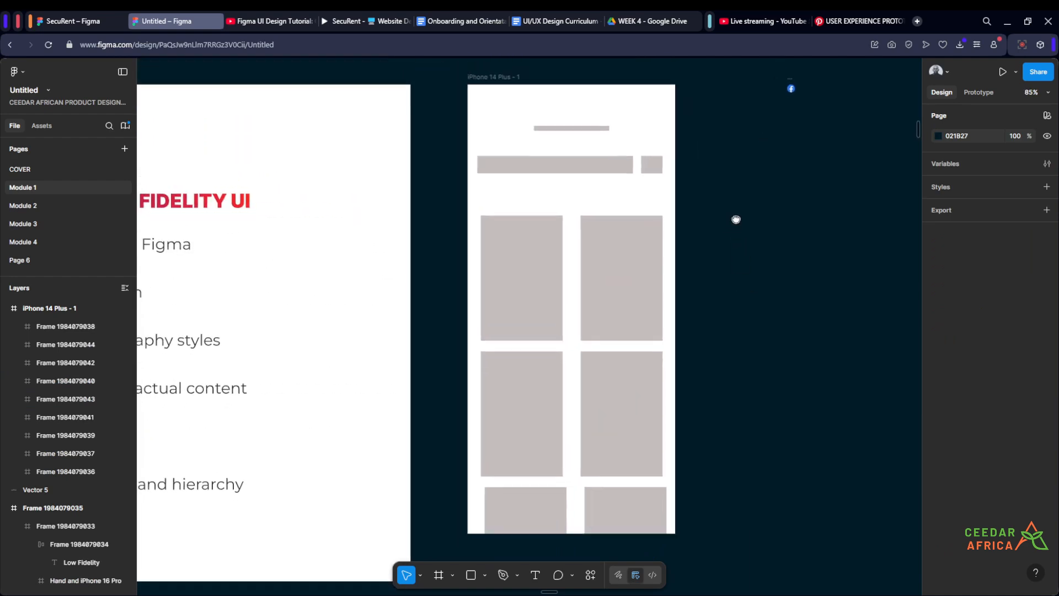
click(664, 488)
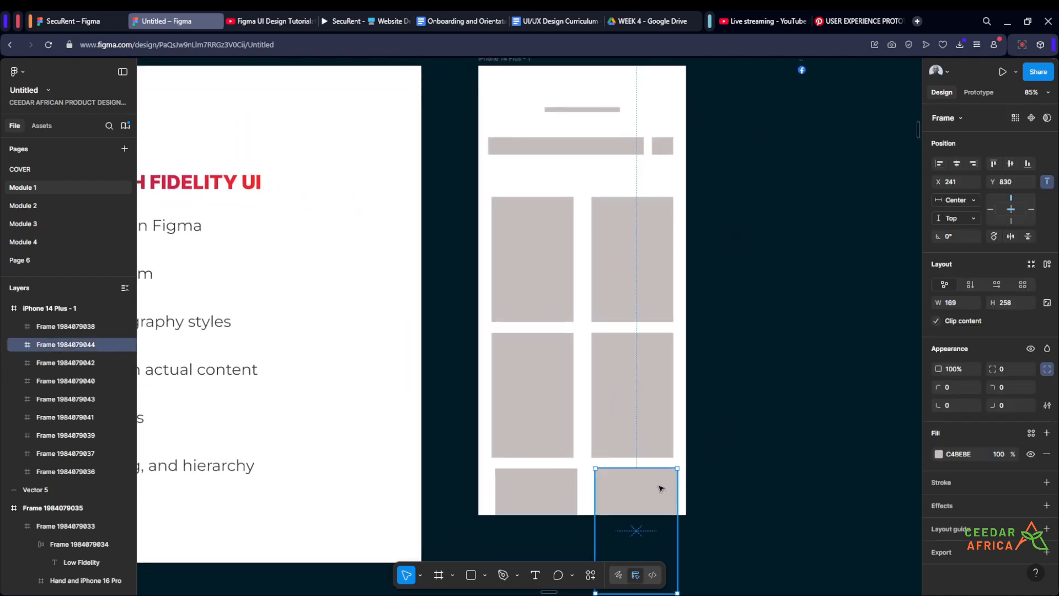
click(727, 418)
scroll(718, 414, down, 3)
scroll(700, 413, up, 3)
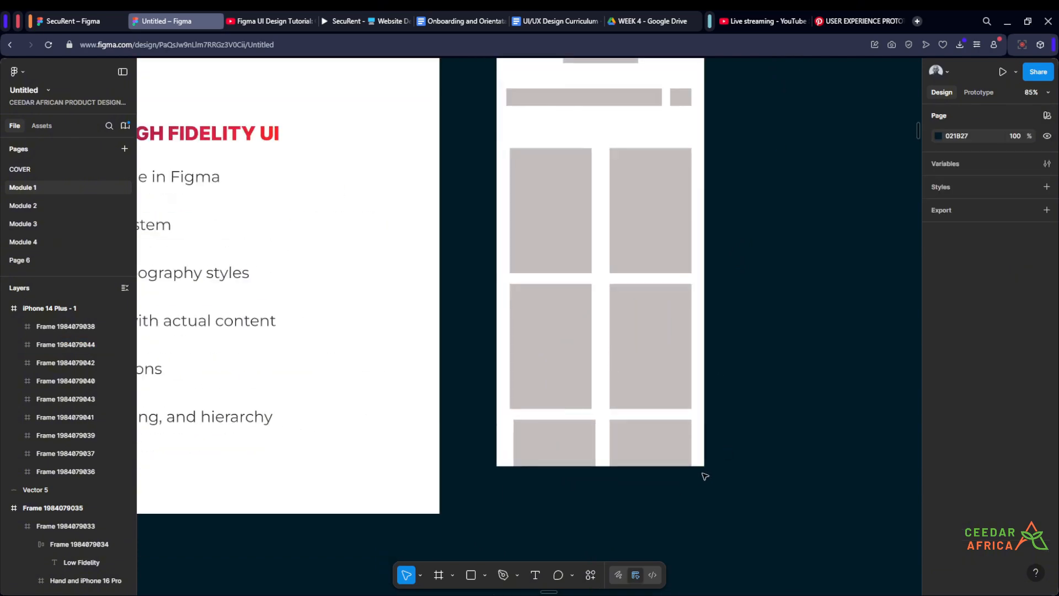
Step: Draw a white frame about 493 × 73 px and align it to the bottom of the phone frame
drag(748, 438, 712, 418)
key(f)
drag(497, 486, 736, 522)
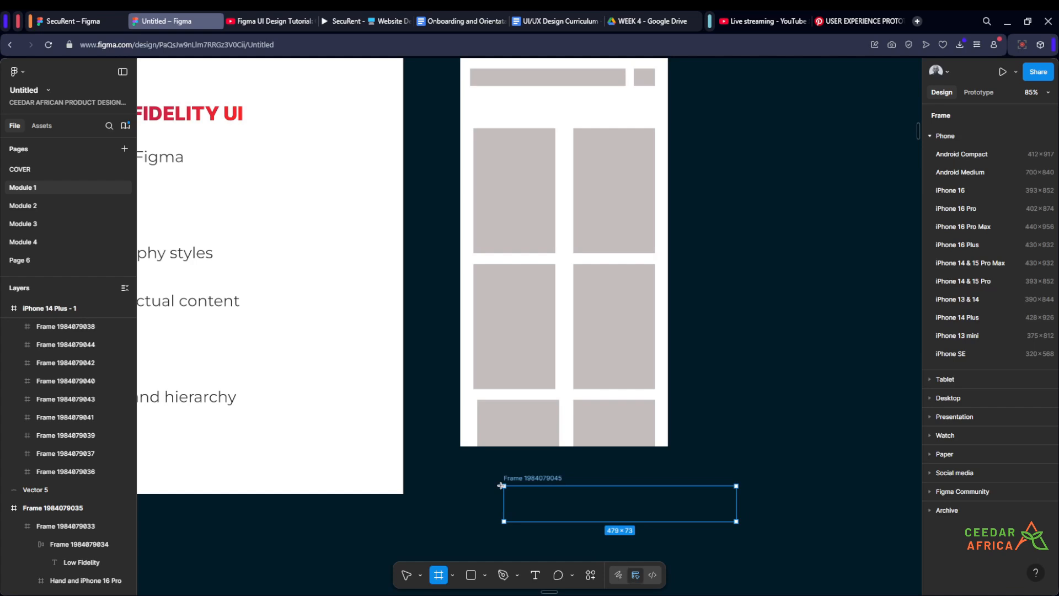
click(724, 434)
drag(523, 479, 490, 408)
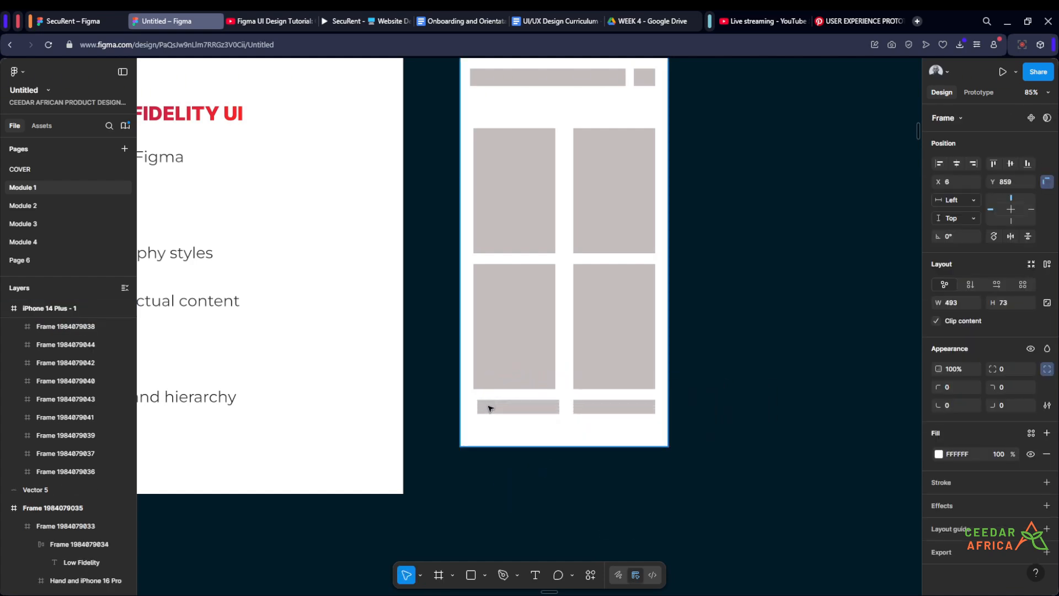
scroll(711, 428, up, 3)
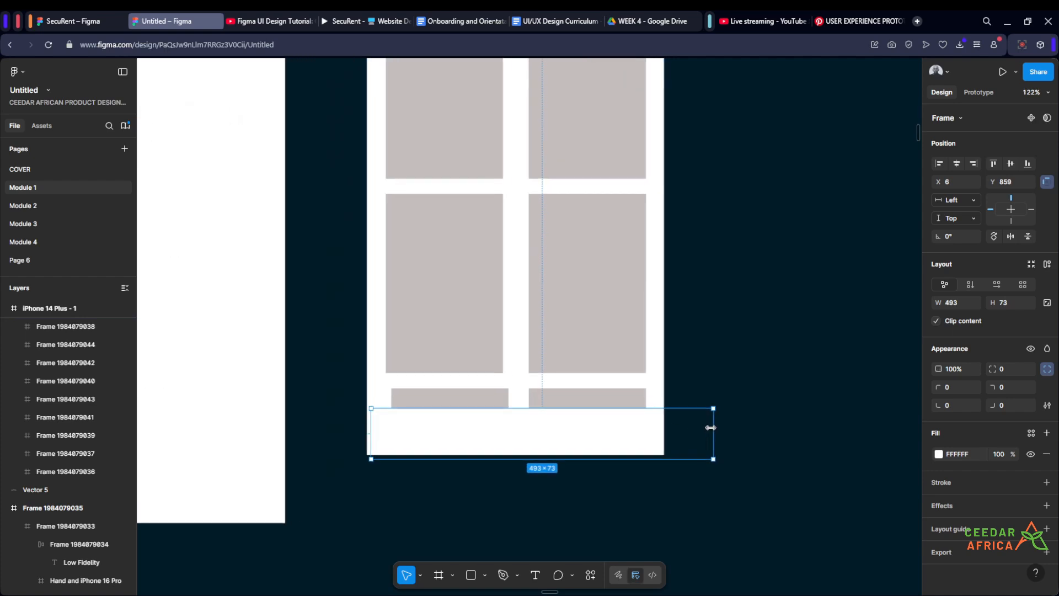
click(1028, 164)
Step: Fit the white bottom bar to the phone's full 428 px width
scroll(714, 429, up, 3)
click(740, 436)
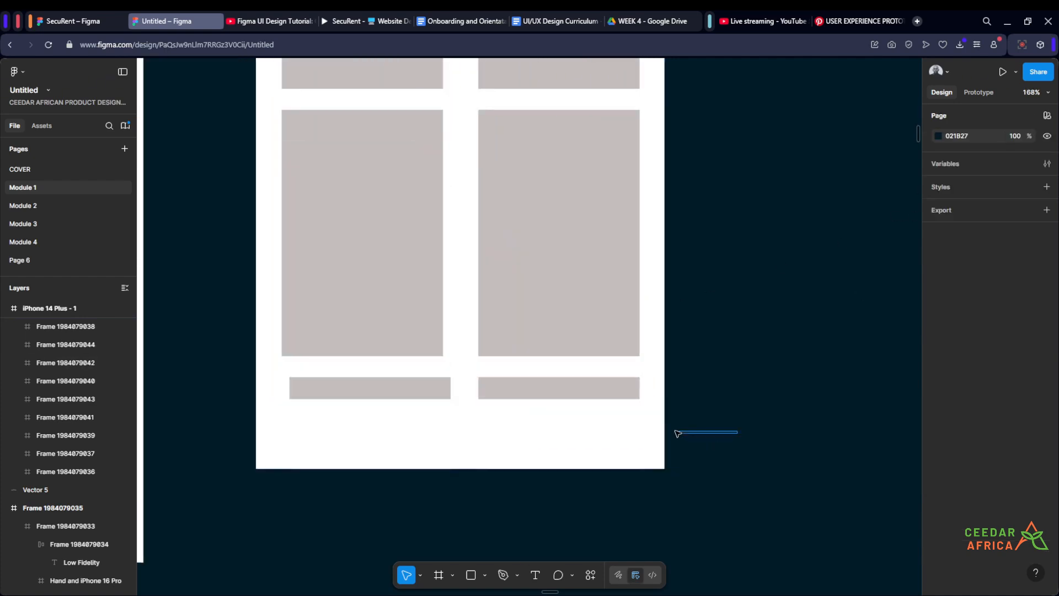
click(665, 435)
drag(729, 426, 663, 413)
click(709, 393)
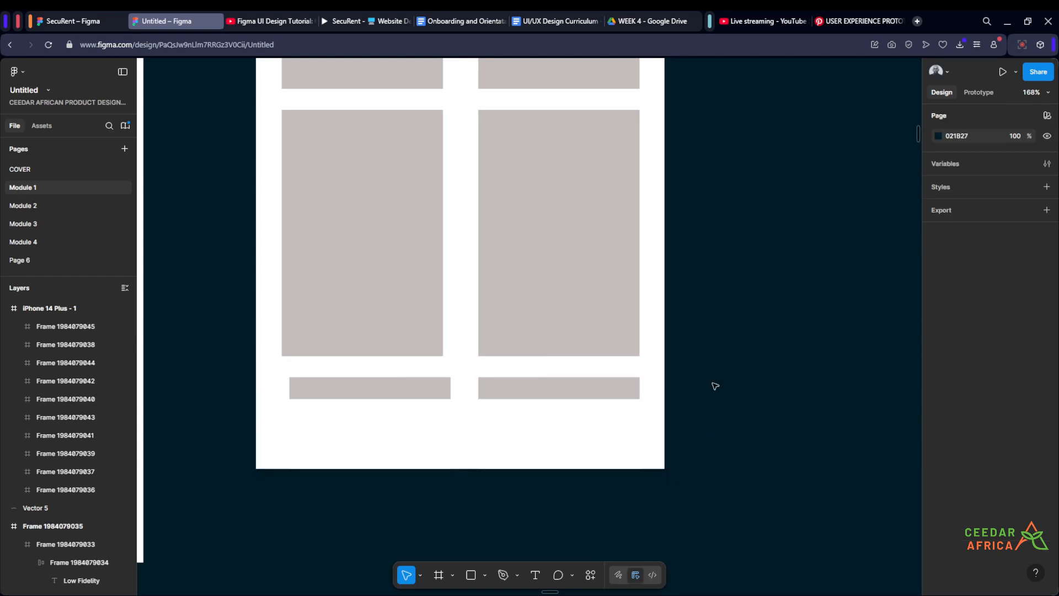
click(472, 452)
drag(262, 444, 257, 441)
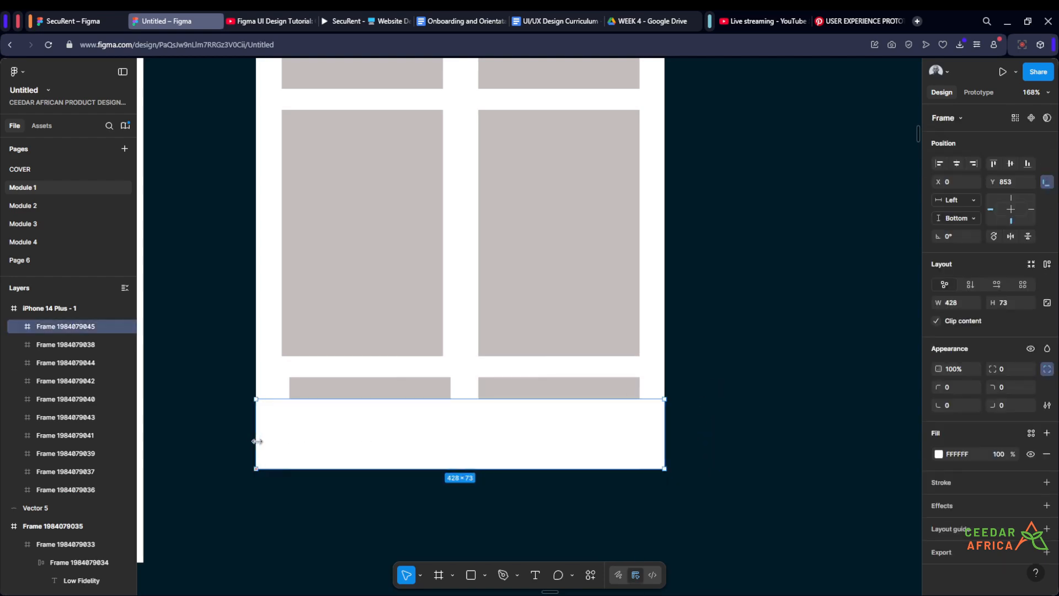
scroll(544, 412, down, 4)
click(635, 380)
drag(636, 383, 672, 426)
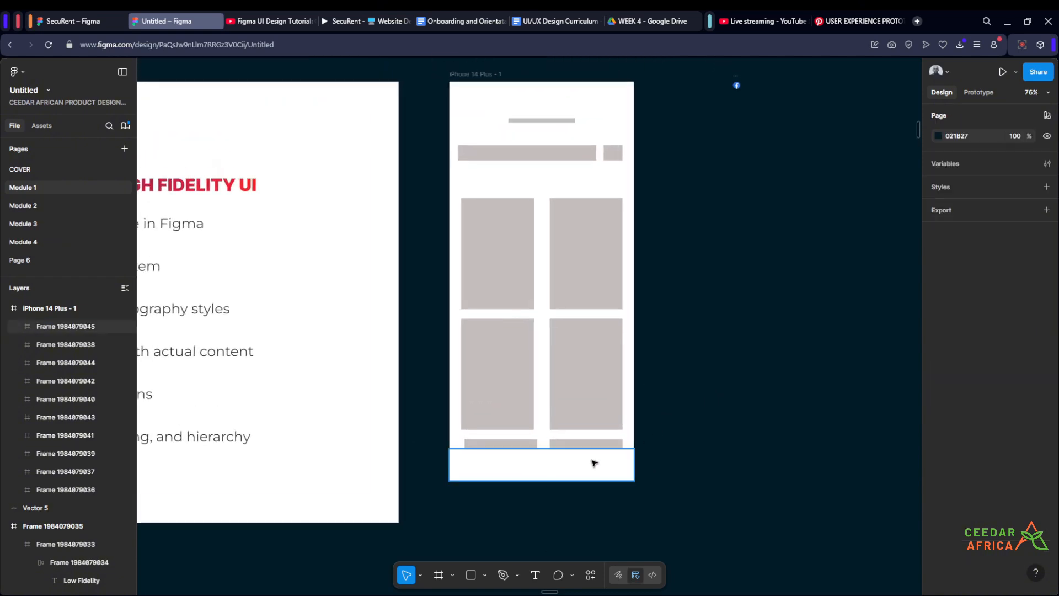
scroll(561, 470, up, 2)
scroll(672, 341, down, 2)
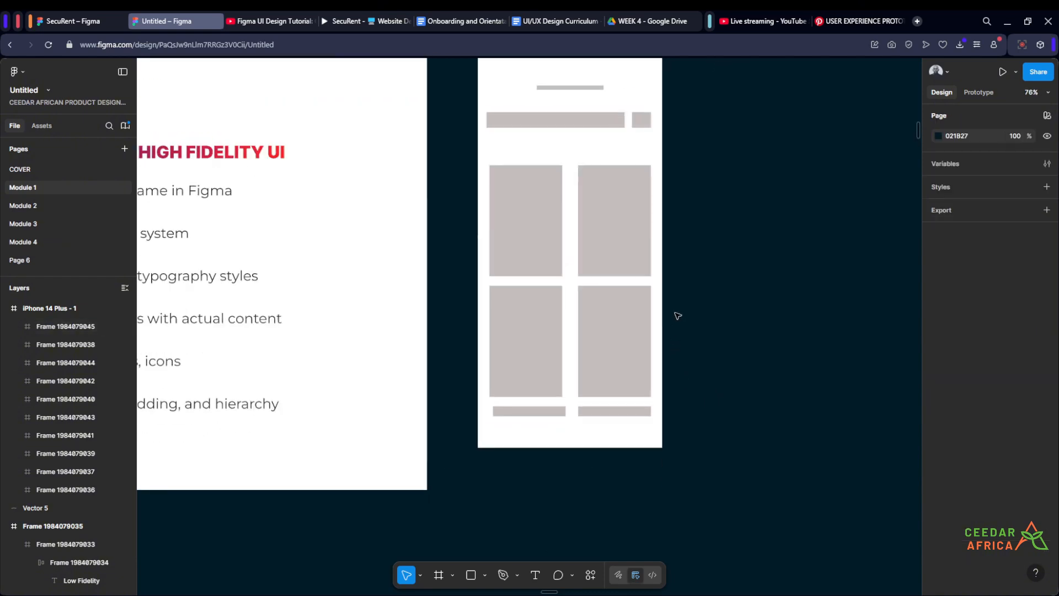
scroll(589, 118, up, 1)
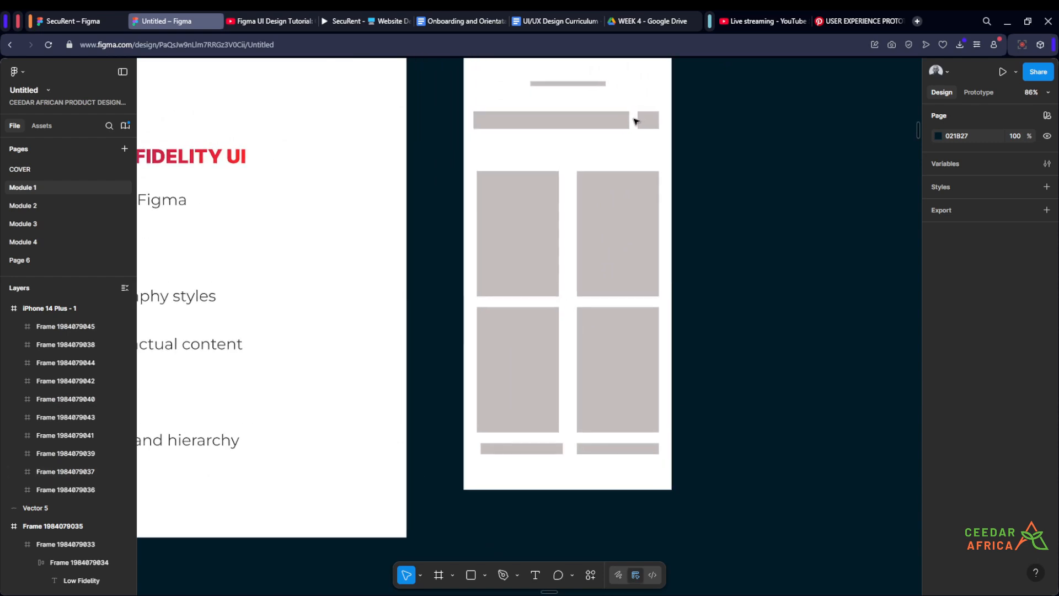
Step: Duplicate the small grey square into the bottom navigation bar
click(650, 123)
drag(650, 122, 509, 472)
click(674, 493)
scroll(570, 502, up, 3)
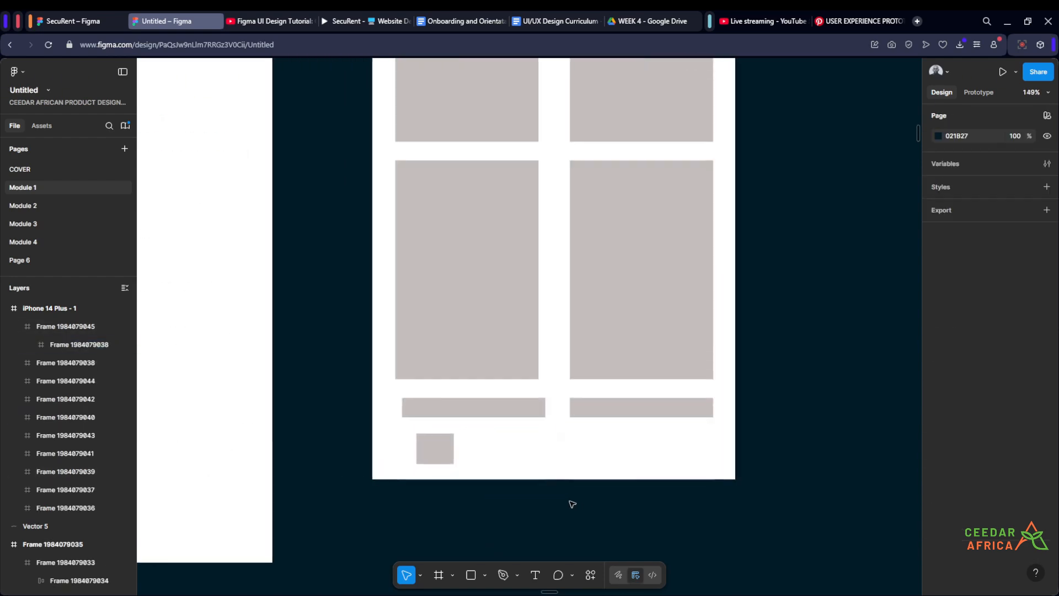
Step: Duplicate the bottom-bar square into four icon placeholders spaced along the bar
click(380, 465)
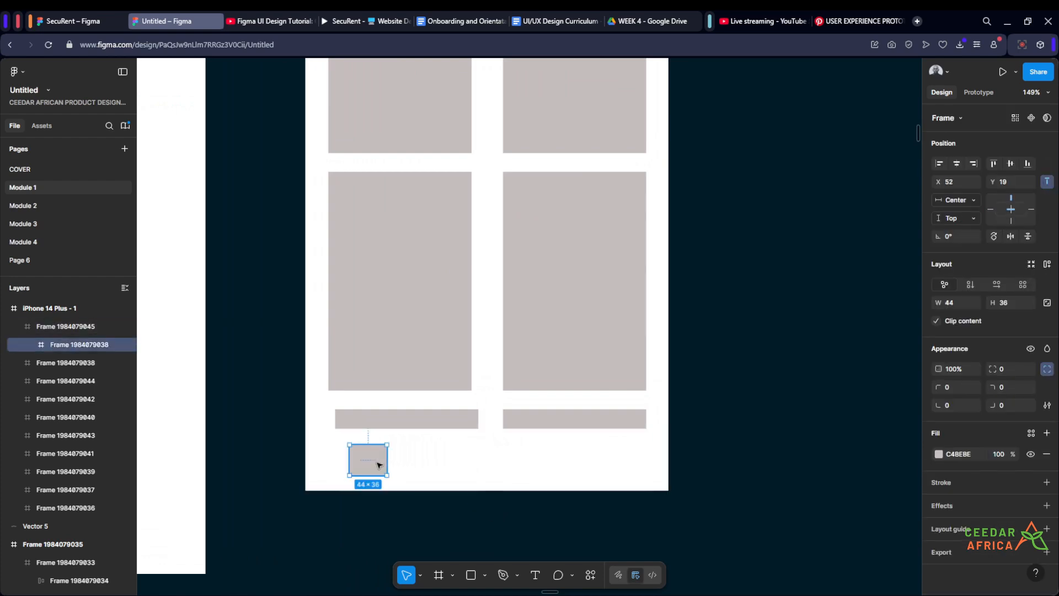
drag(379, 465, 521, 466)
drag(521, 465, 600, 463)
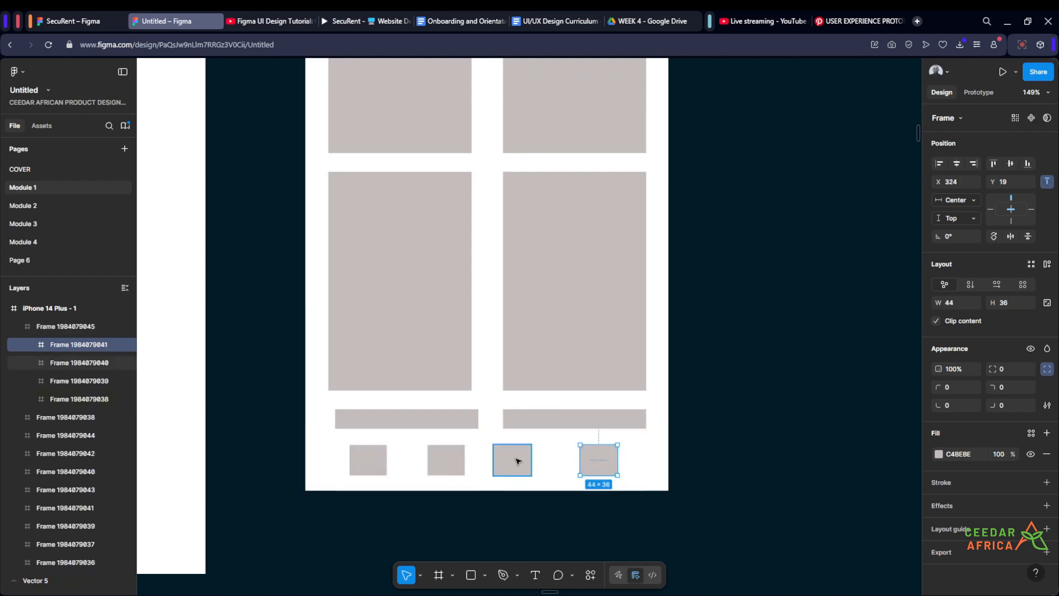
click(531, 461)
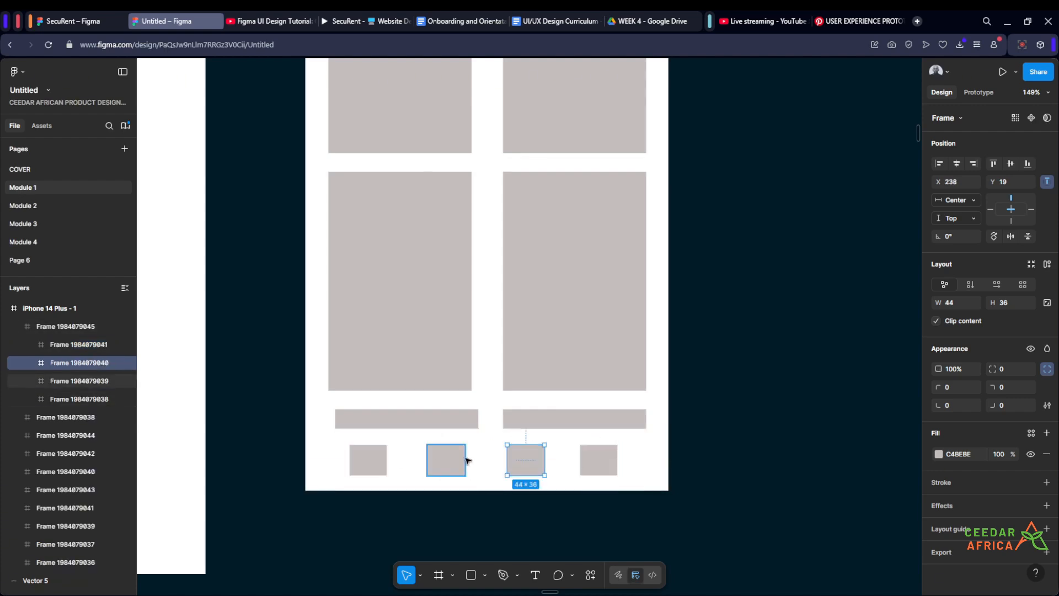
Step: Select the four image cards with their two caption bars and move them up, closer to the search bar
scroll(466, 461, down, 5)
scroll(535, 441, up, 4)
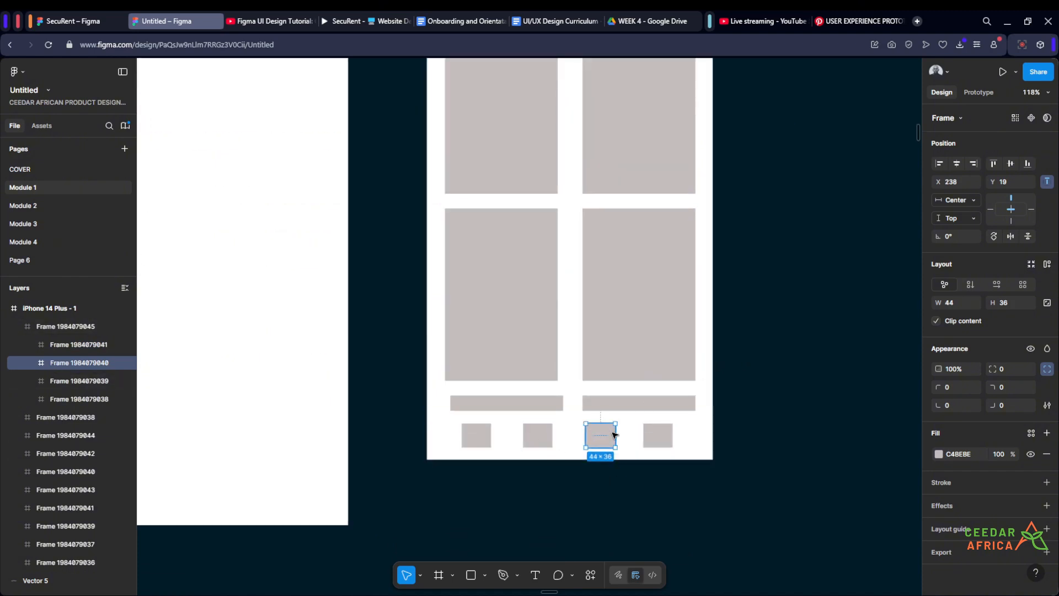
click(763, 346)
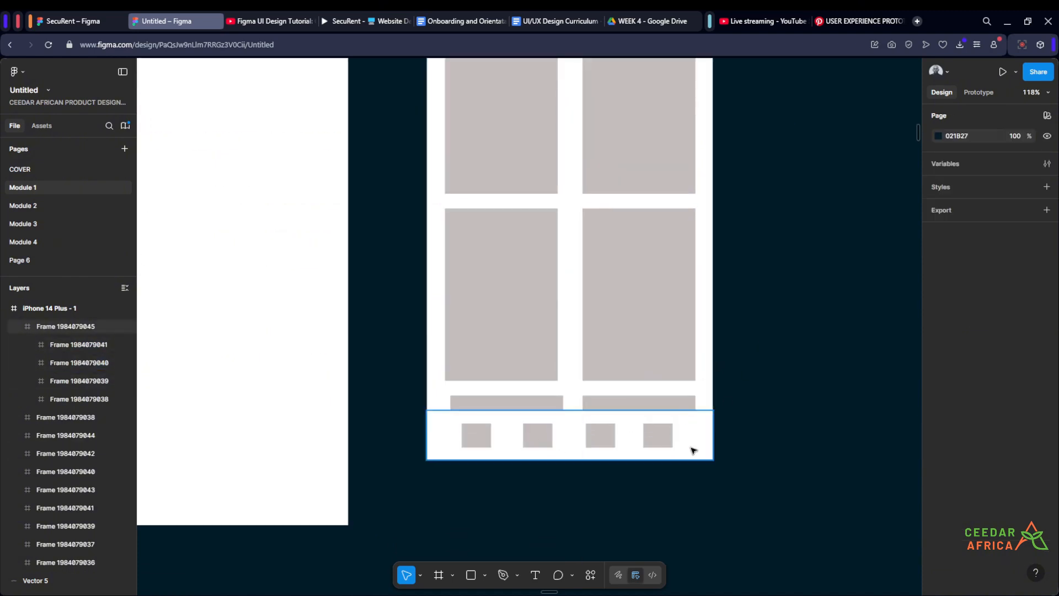
scroll(717, 408, down, 3)
scroll(668, 378, down, 4)
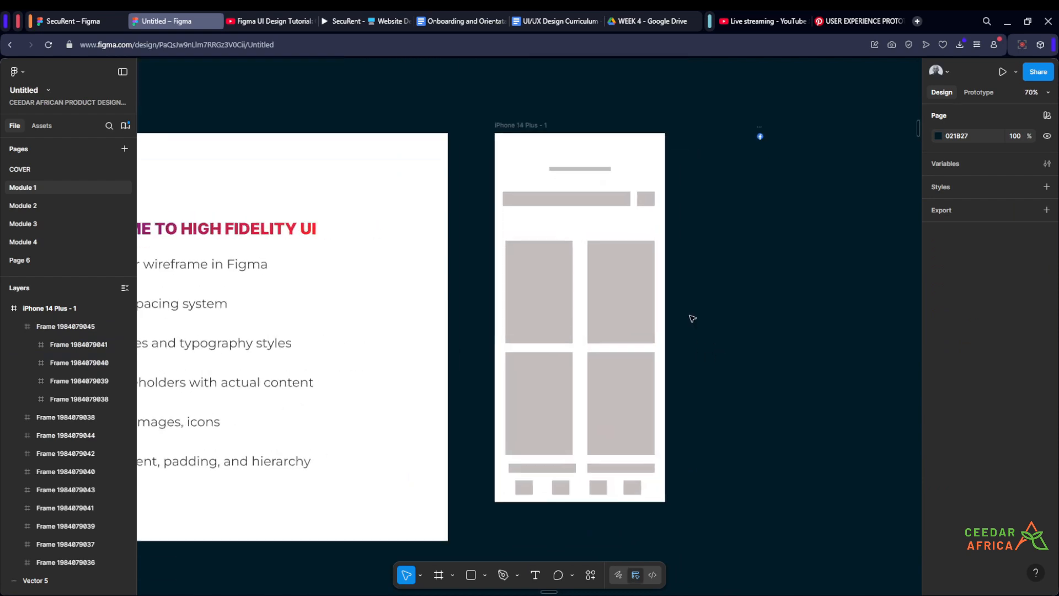
scroll(685, 395, up, 2)
drag(697, 463, 521, 239)
shift+click(611, 466)
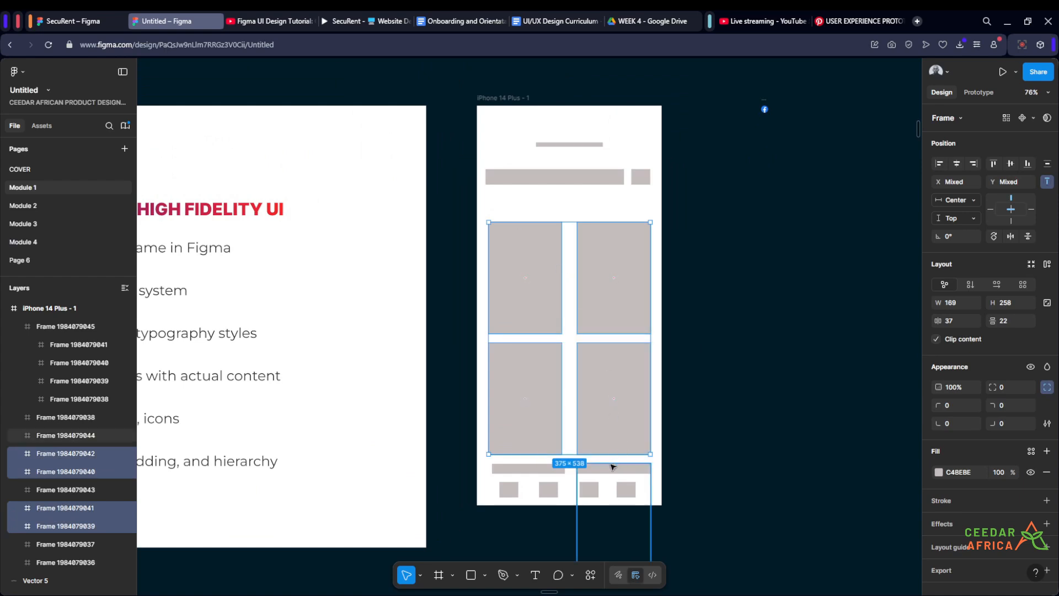
shift+click(549, 465)
drag(542, 407, 541, 389)
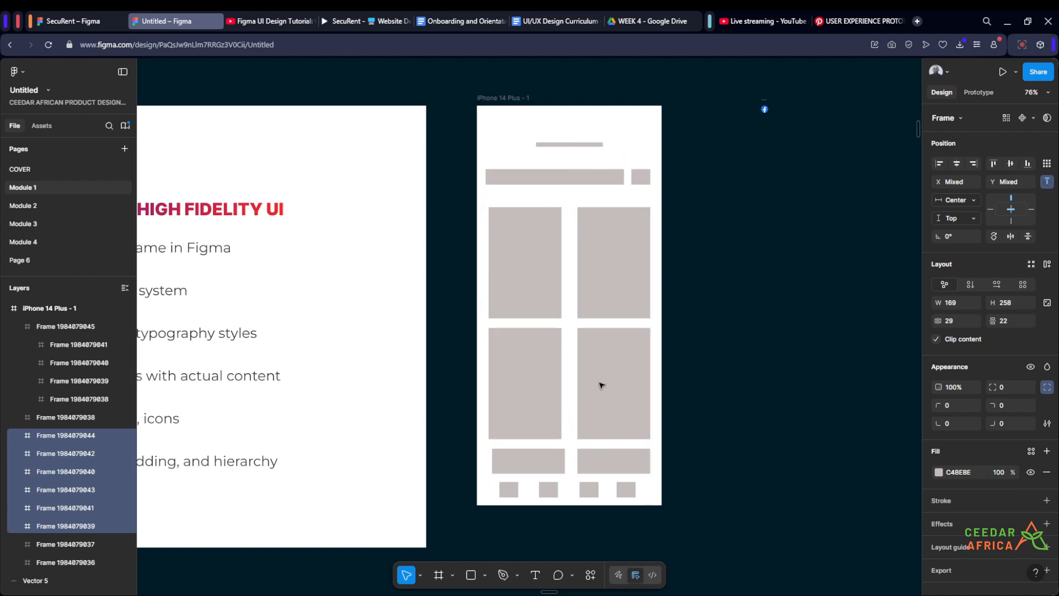
click(716, 357)
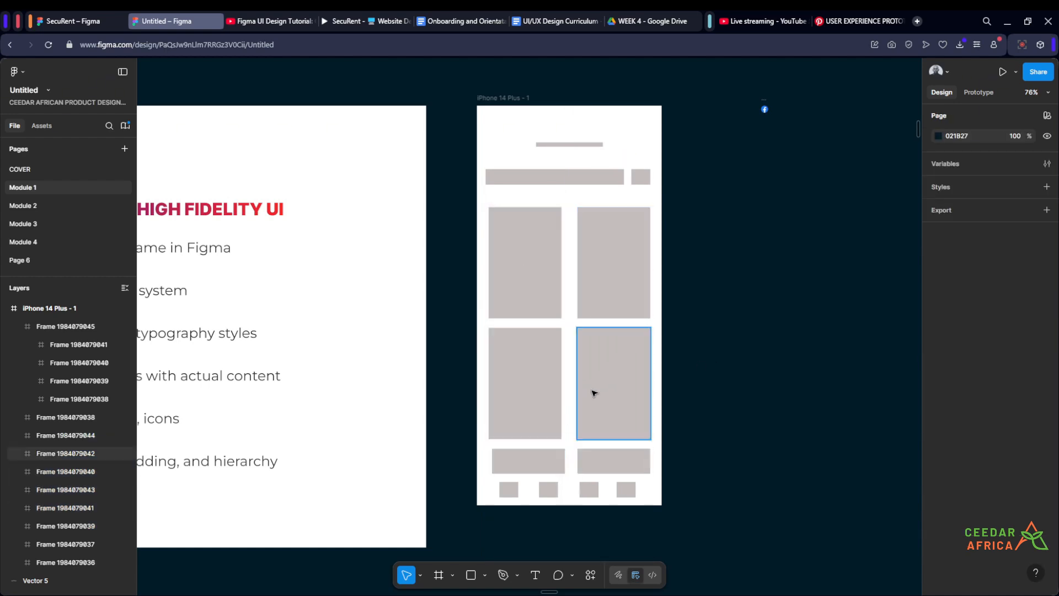
drag(560, 457, 559, 459)
click(731, 310)
scroll(726, 290, up, 2)
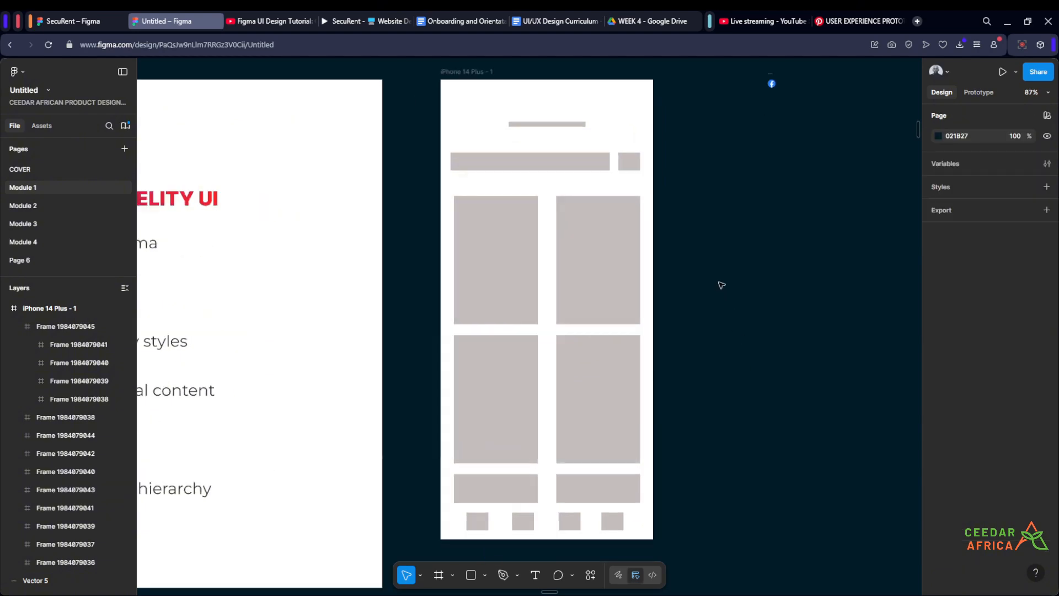
drag(725, 242, 695, 243)
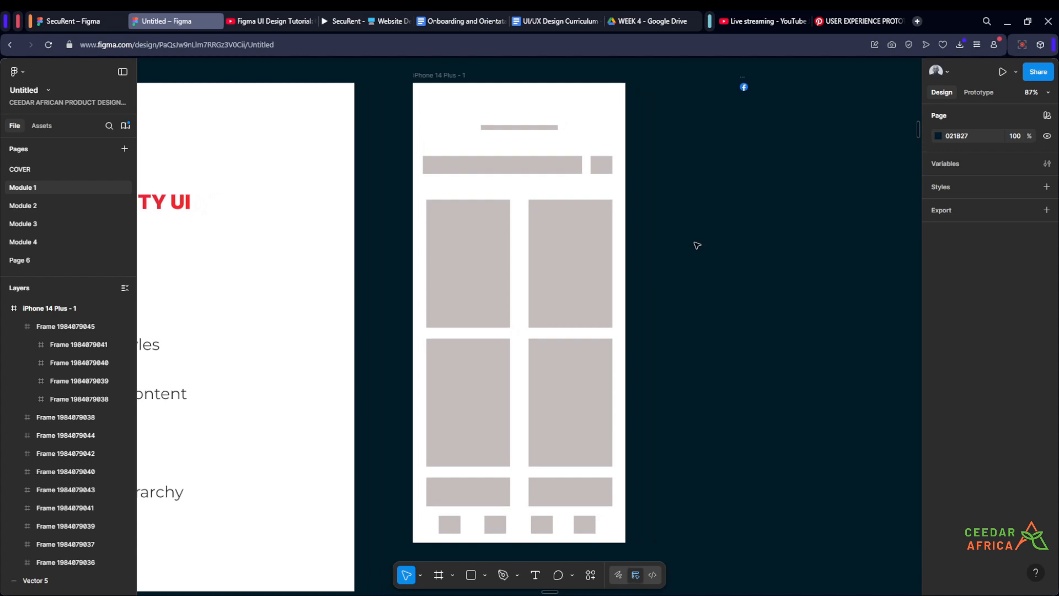
scroll(697, 245, down, 3)
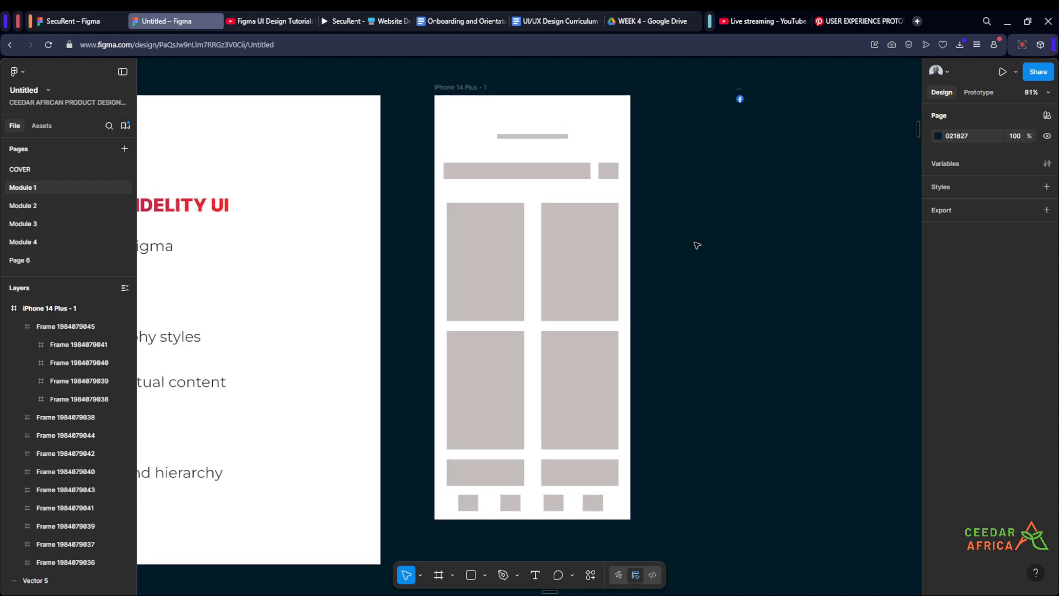
scroll(697, 245, up, 2)
scroll(697, 245, up, 1)
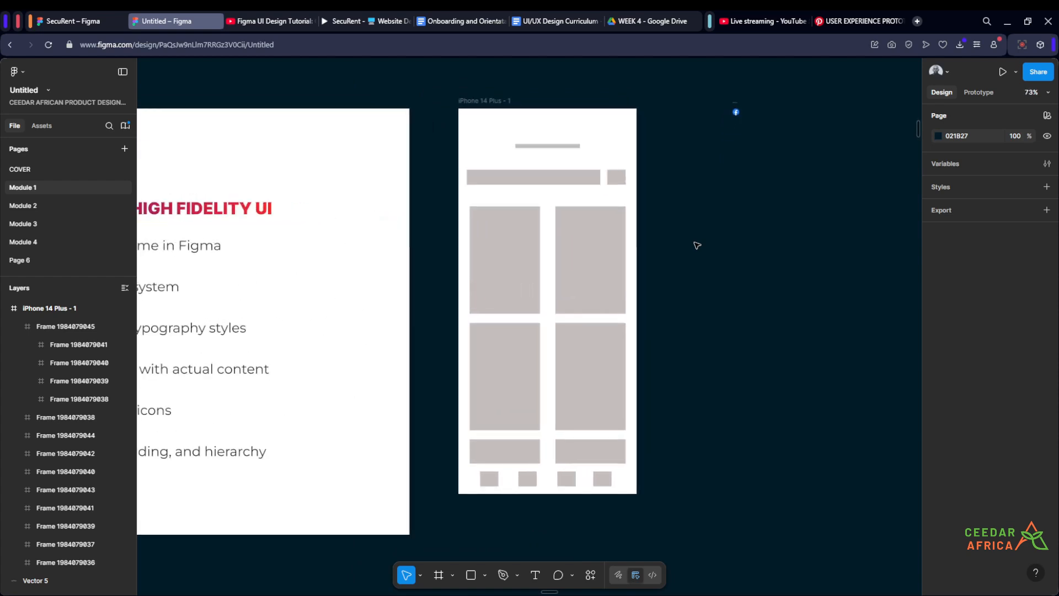
scroll(696, 245, up, 1)
scroll(694, 343, up, 1)
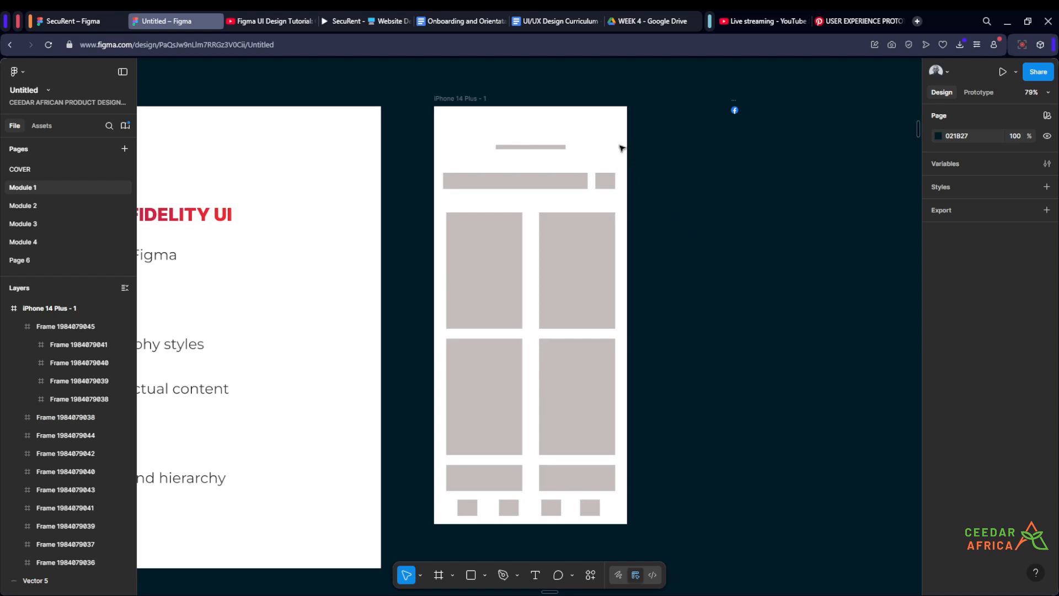
scroll(609, 136, up, 5)
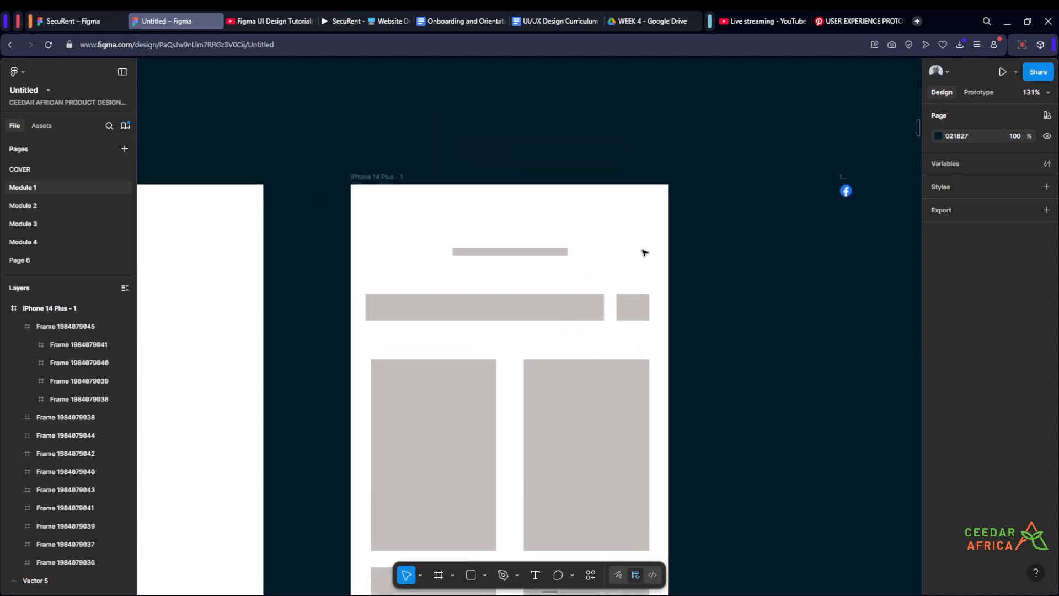
Step: Draw a circle about 46 × 46 px in the phone frame's top-right corner as a profile avatar placeholder
click(485, 575)
click(488, 506)
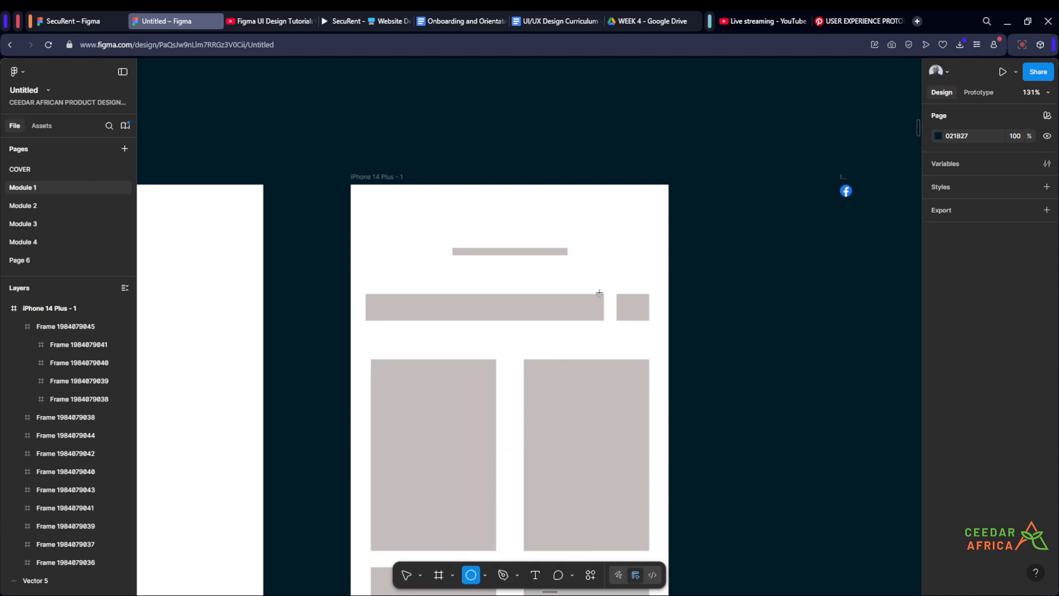
scroll(626, 213, up, 2)
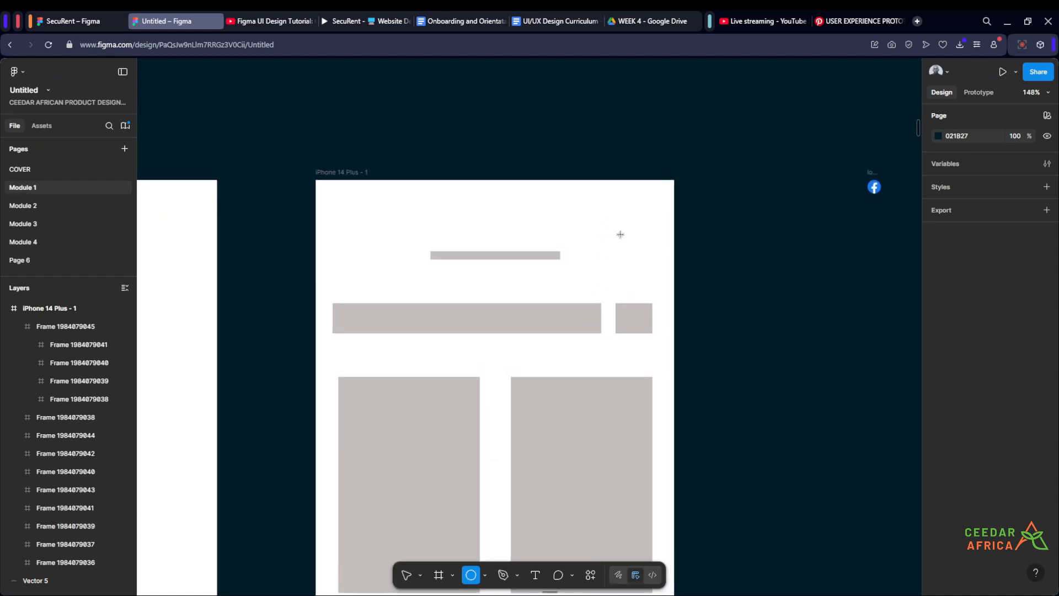
mouse_move(621, 244)
mouse_down()
mouse_move(658, 278)
mouse_move(629, 259)
mouse_up()
click(704, 252)
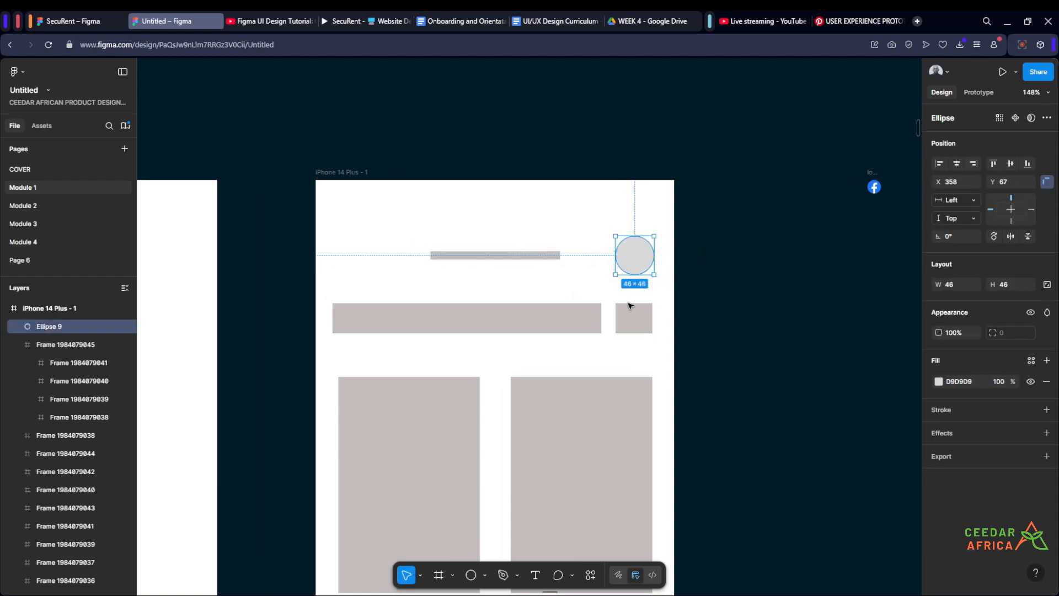
click(719, 263)
ctrl+scroll(717, 262, down, 3)
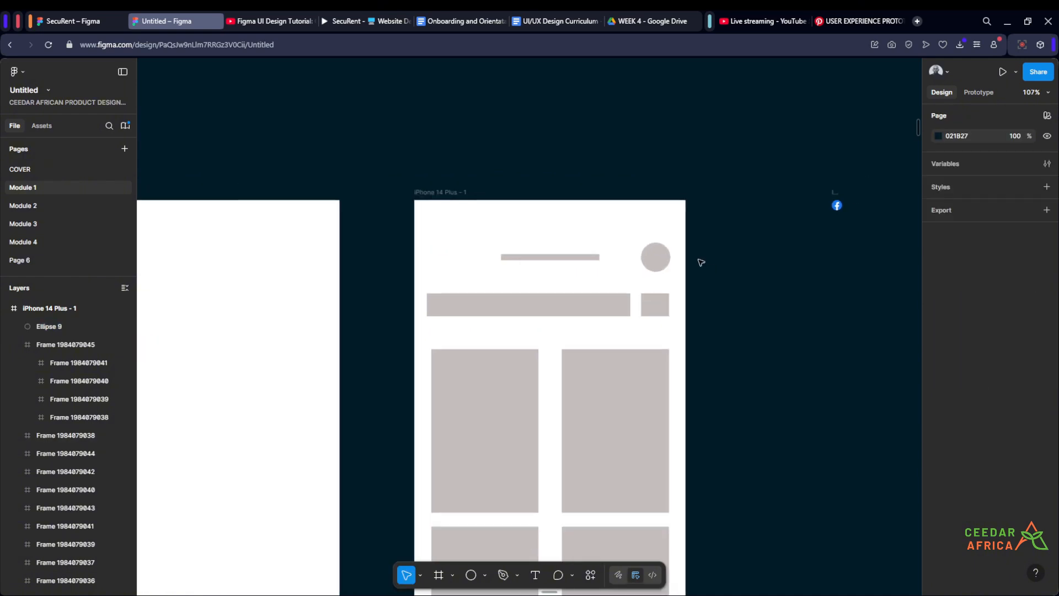
ctrl+scroll(701, 263, up, 1)
drag(719, 326, 704, 225)
ctrl+scroll(704, 225, down, 4)
drag(719, 297, 697, 241)
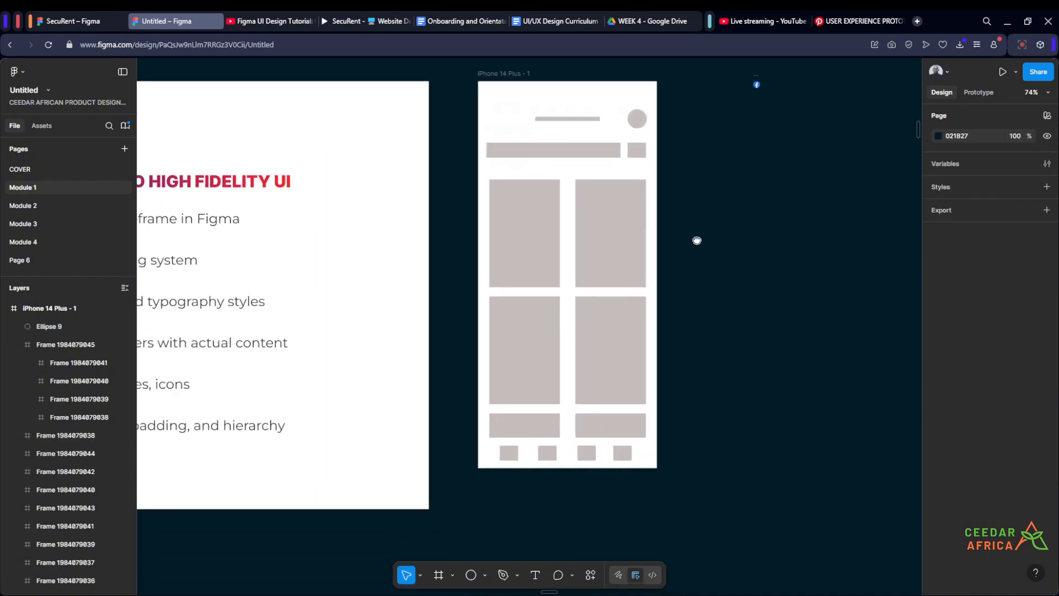
scroll(724, 220, up, 1)
ctrl+scroll(741, 214, up, 1)
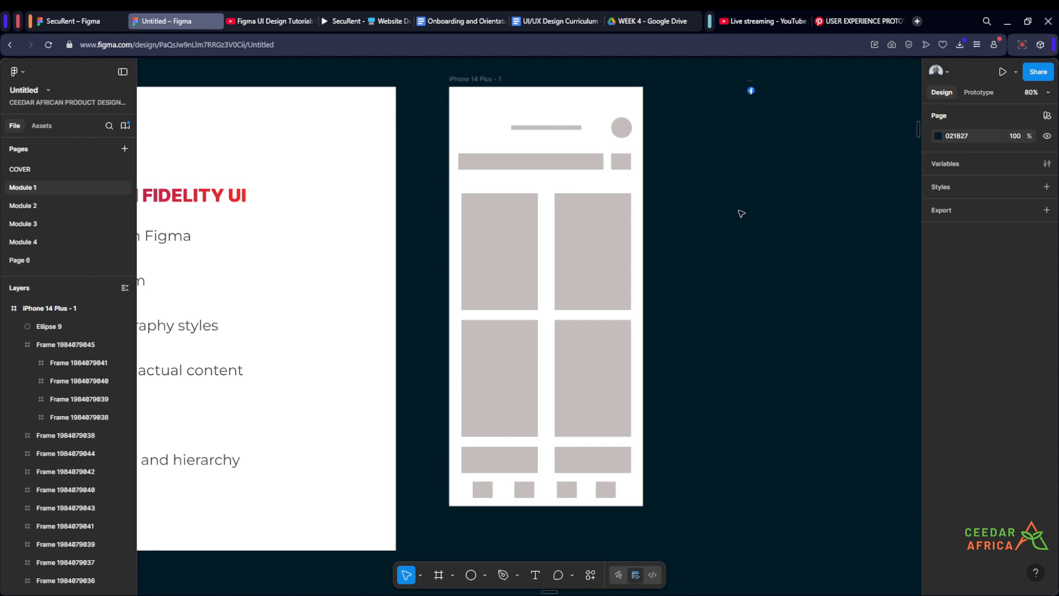
scroll(739, 212, left, 1)
ctrl+scroll(737, 243, down, 2)
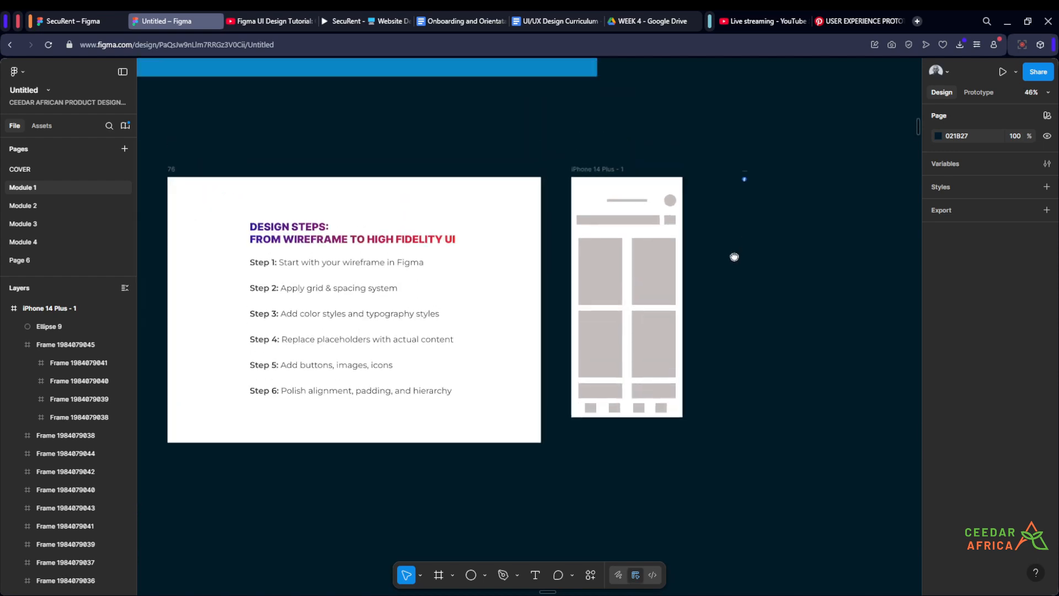
scroll(745, 215, right, 1)
drag(743, 171, 739, 125)
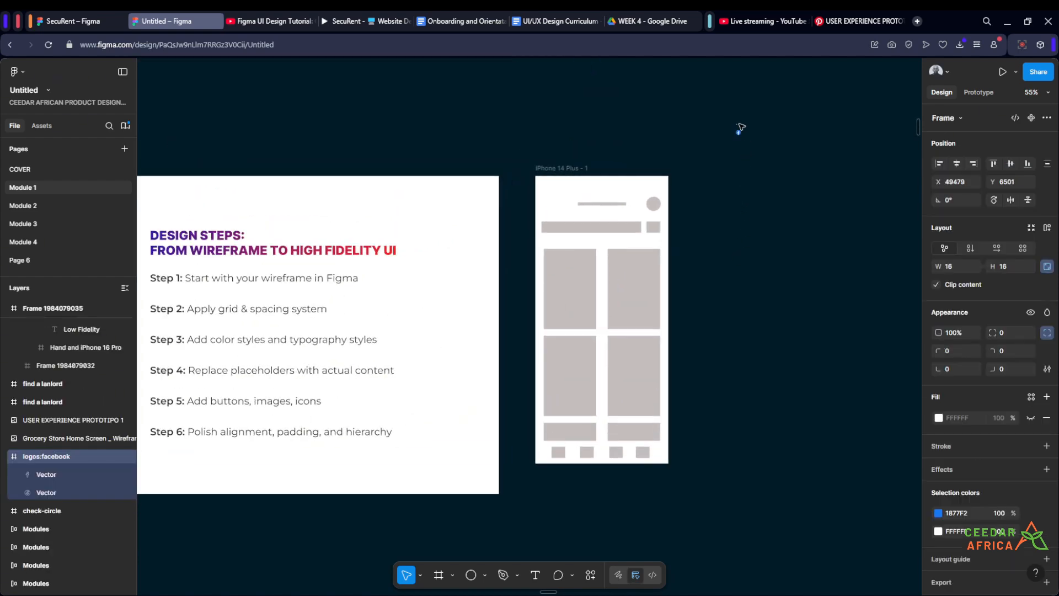
click(762, 217)
scroll(797, 298, left, 3)
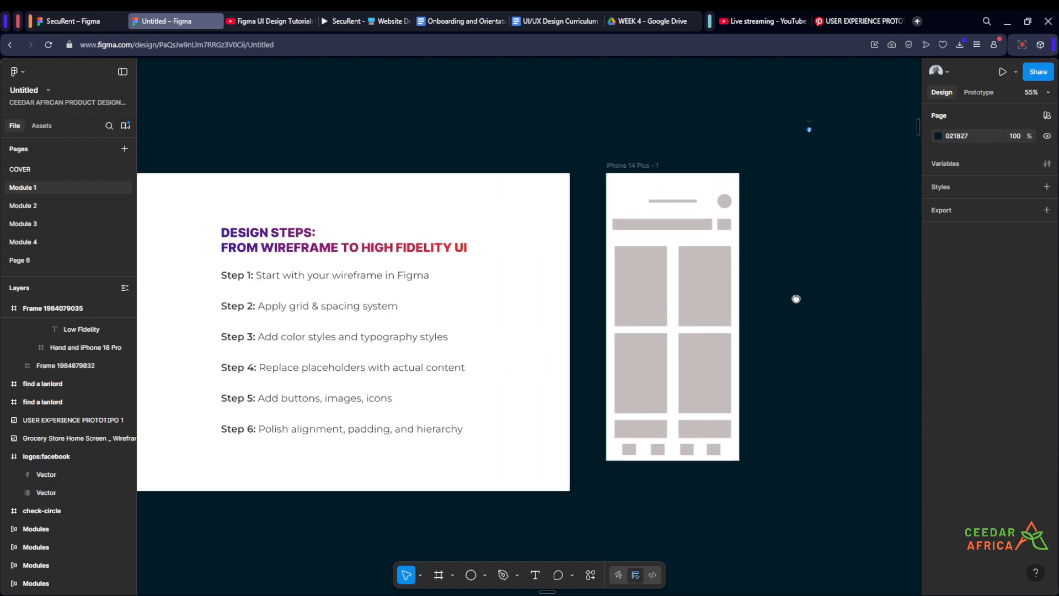
ctrl+scroll(331, 309, up, 1)
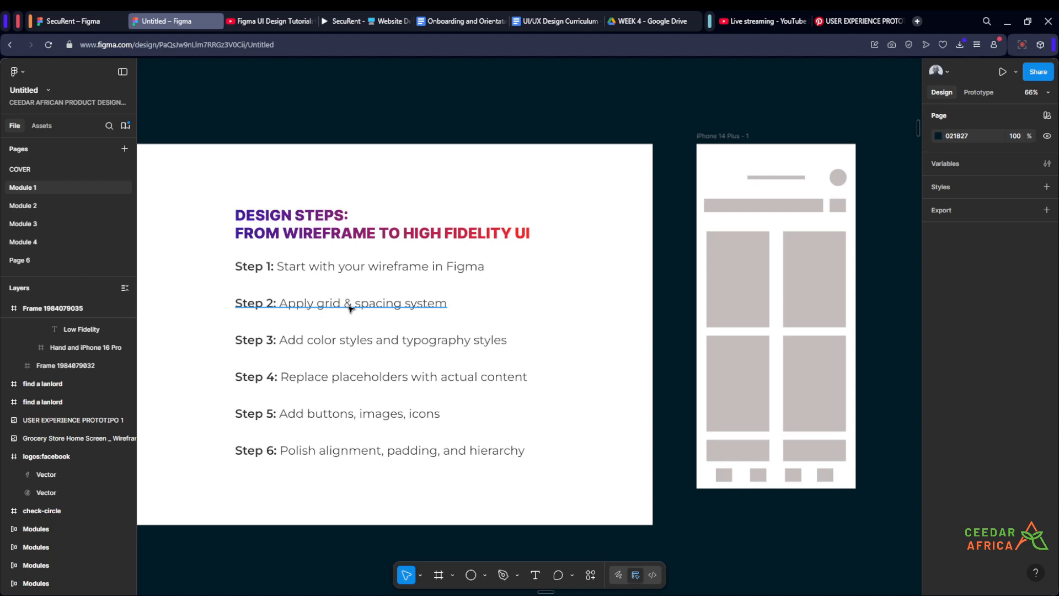
ctrl+scroll(364, 306, down, 2)
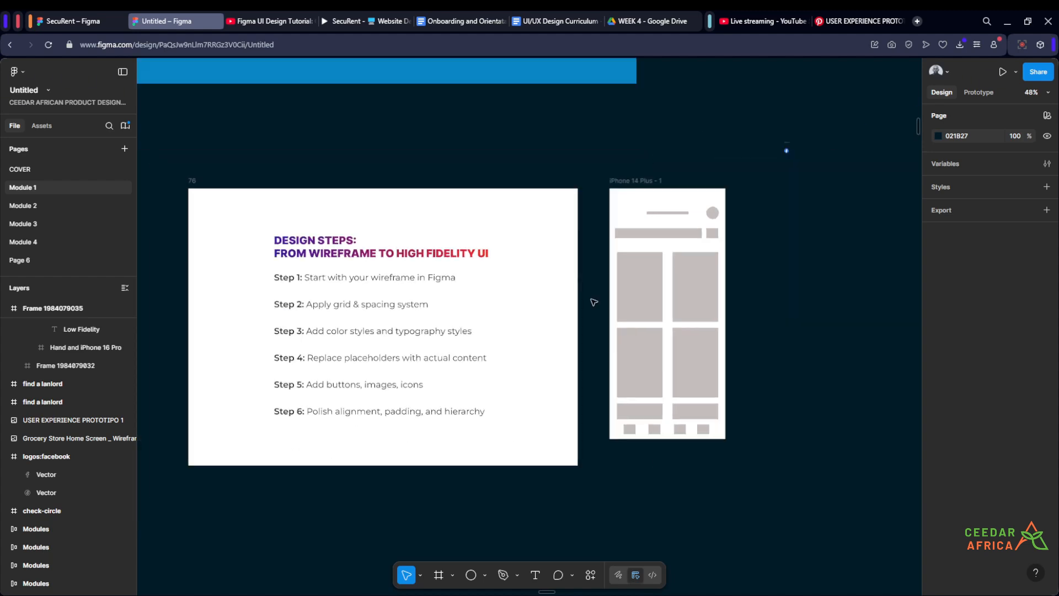
scroll(664, 265, right, 3)
ctrl+scroll(636, 211, up, 3)
scroll(637, 212, left, 2)
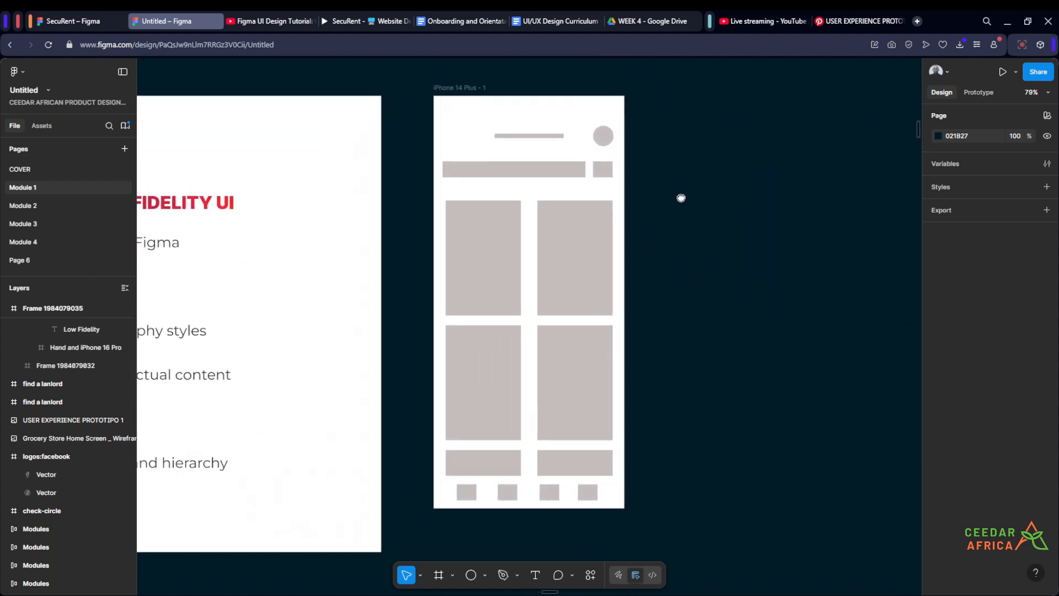
Step: Add a layout guide to the iPhone 14 Plus frame and make it a 4-column grid
click(460, 99)
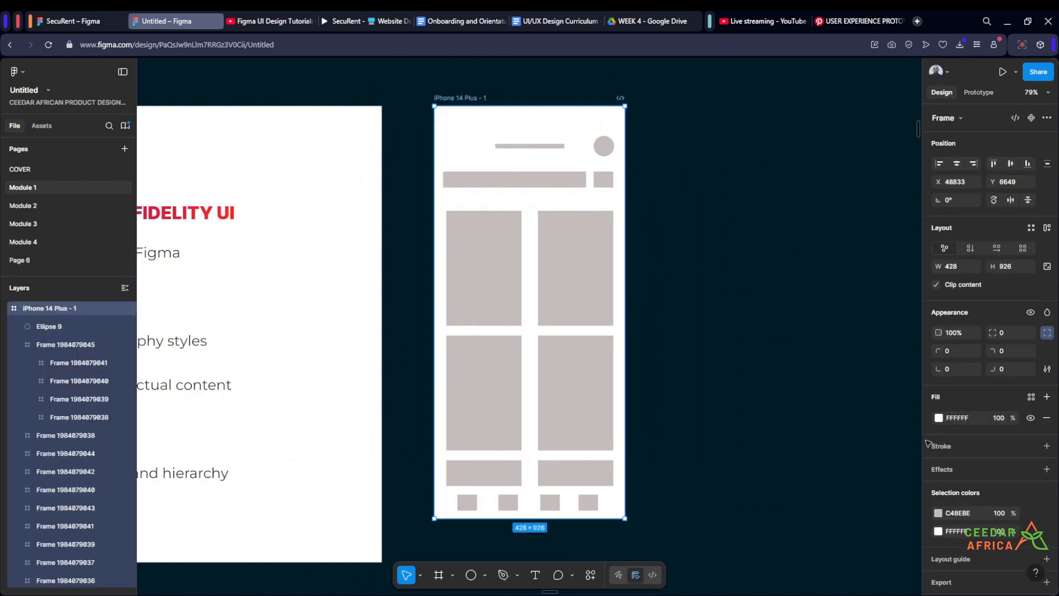
scroll(1004, 458, down, 2)
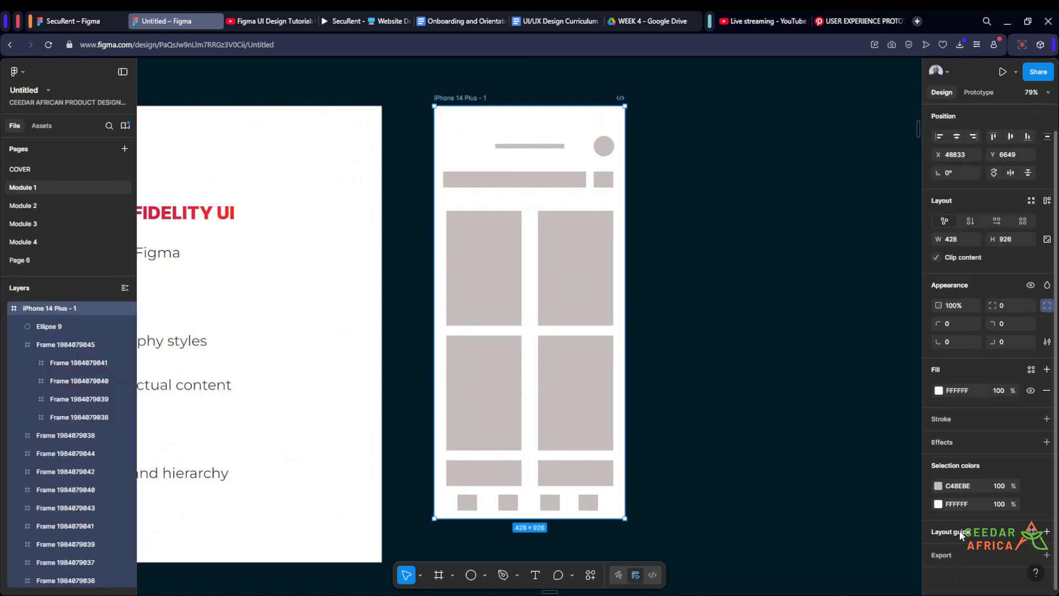
click(1047, 532)
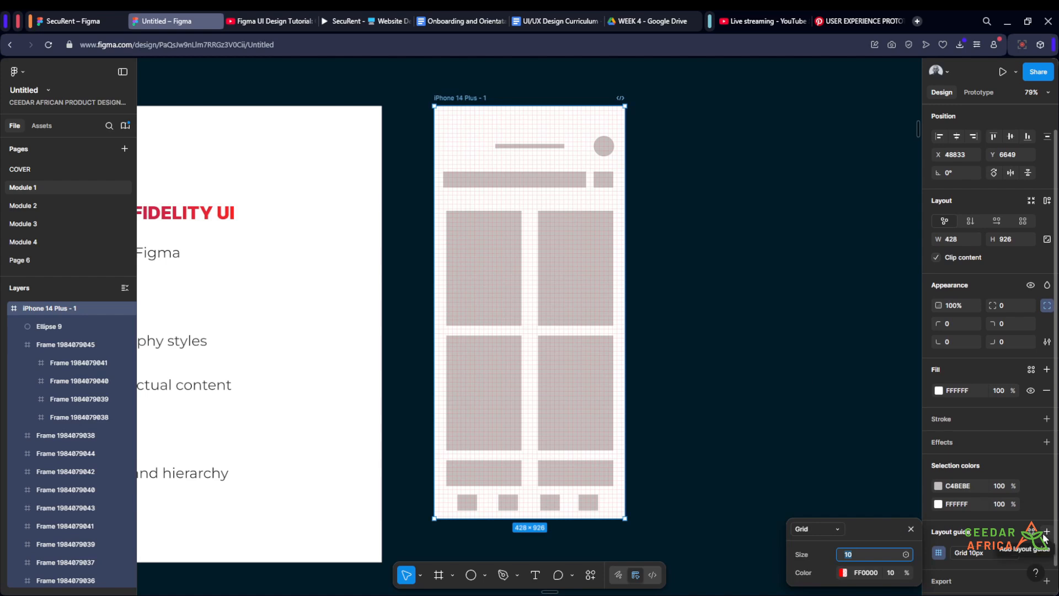
click(839, 529)
click(838, 543)
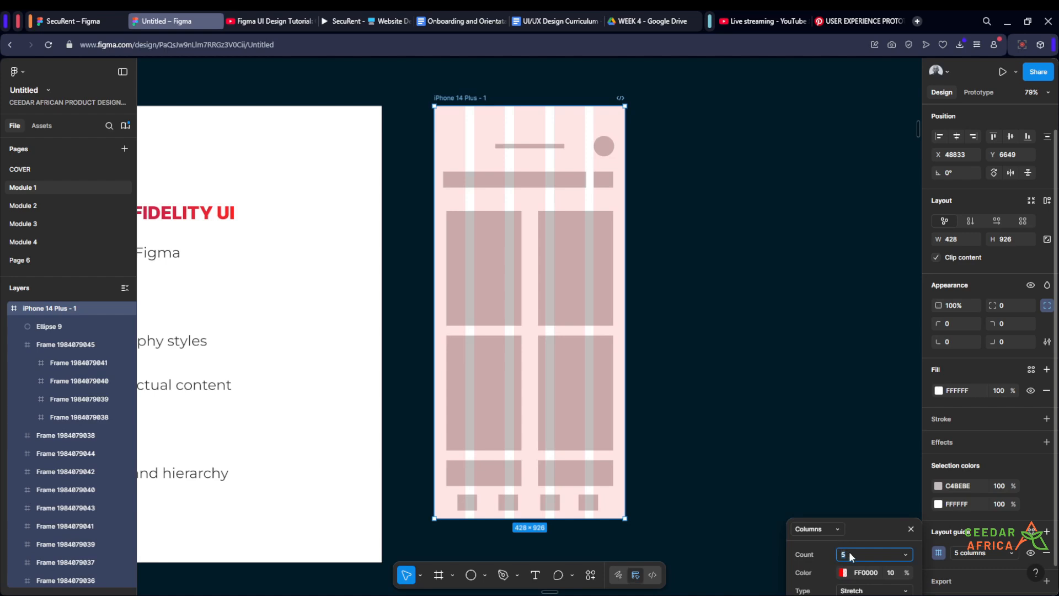
text(4)
key(Return)
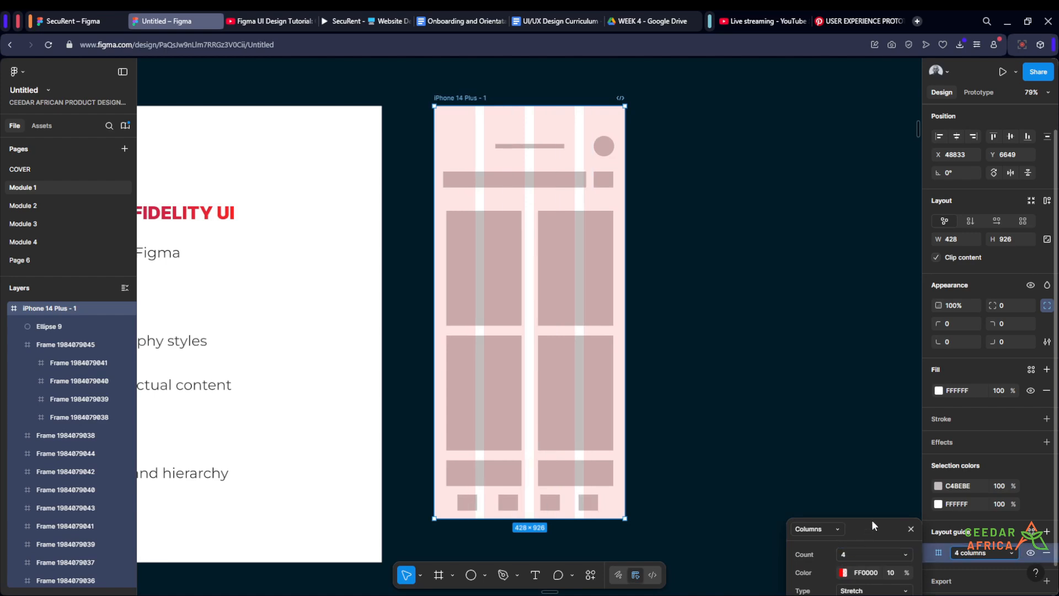
Step: Set the column grid's margin to 20
drag(872, 525, 760, 209)
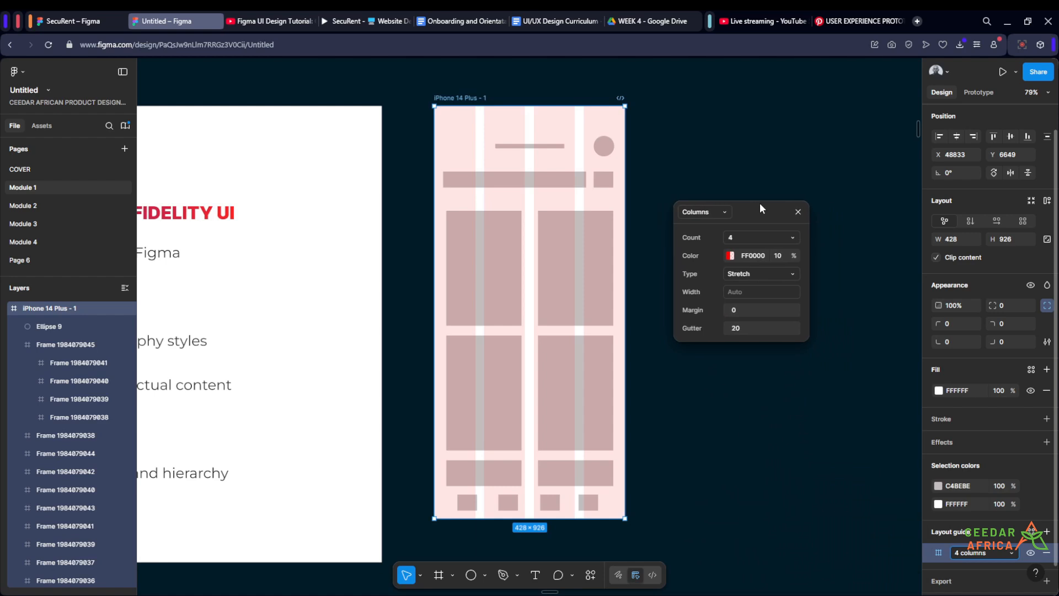
scroll(466, 122, up, 3)
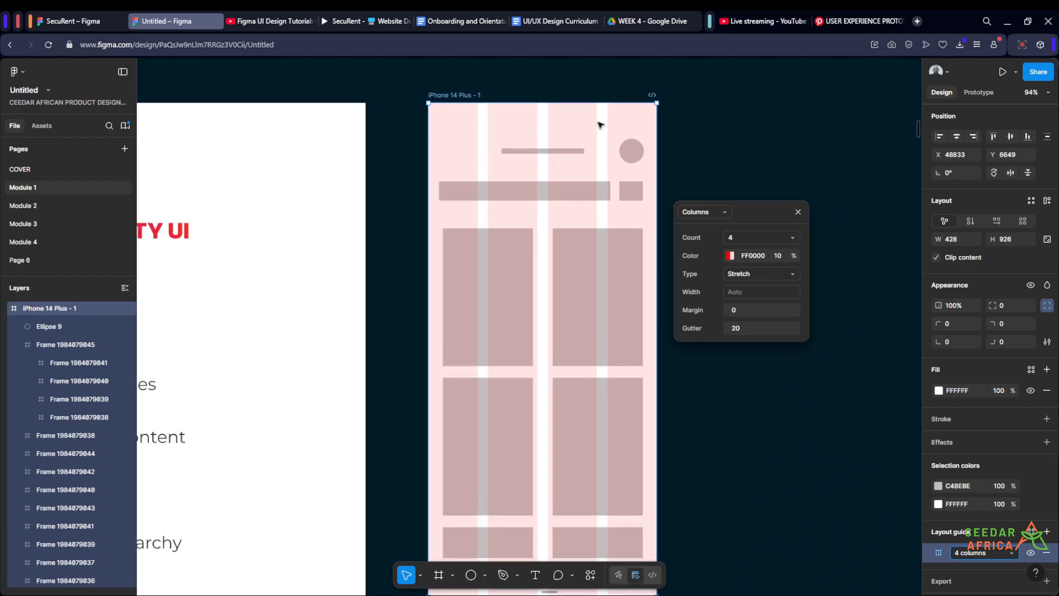
scroll(629, 115, up, 1)
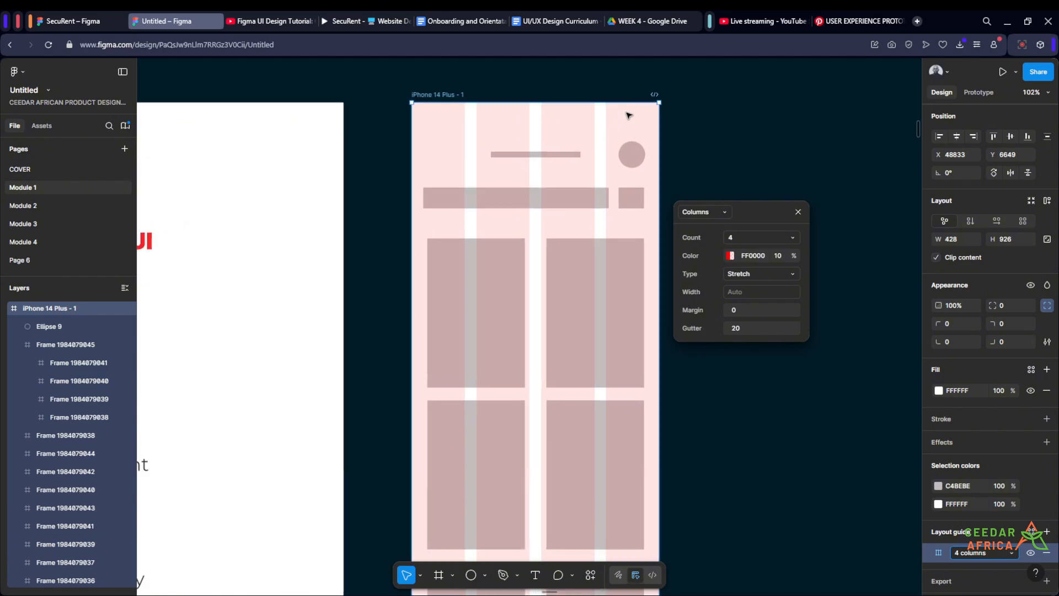
click(743, 312)
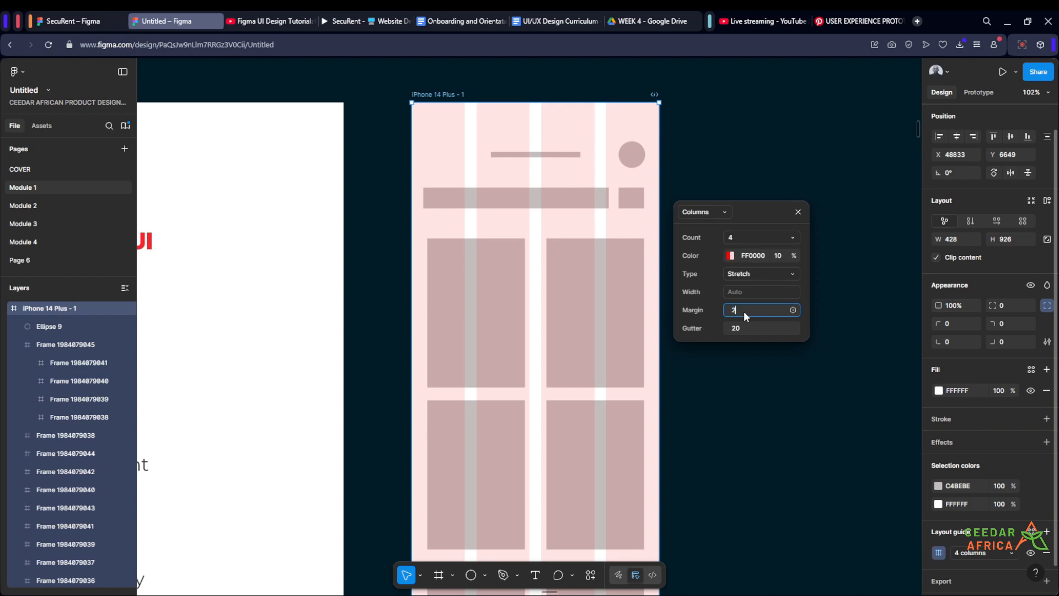
text(0)
key(Return)
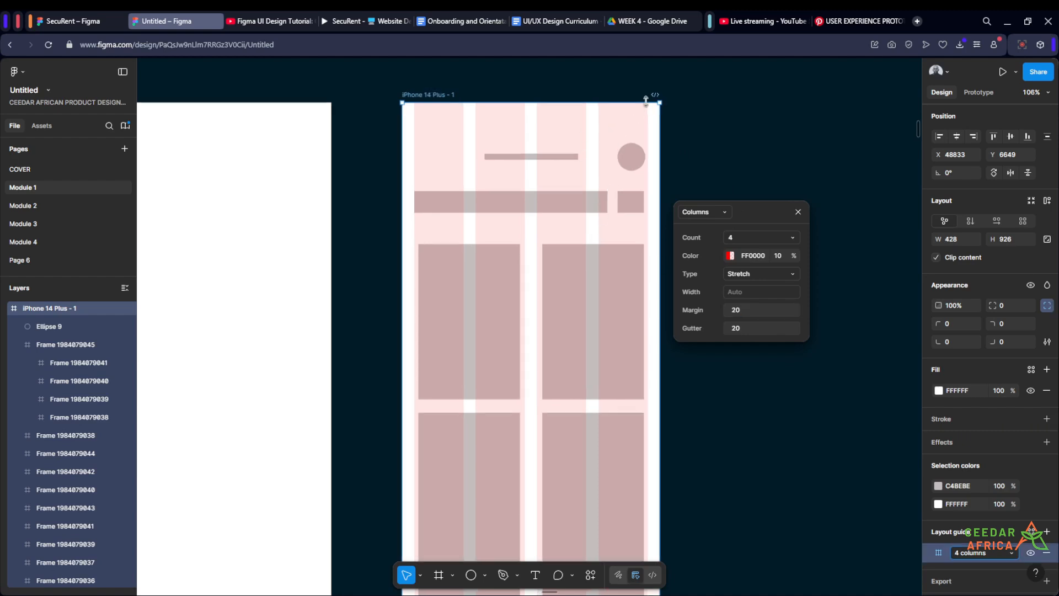
scroll(651, 142, up, 3)
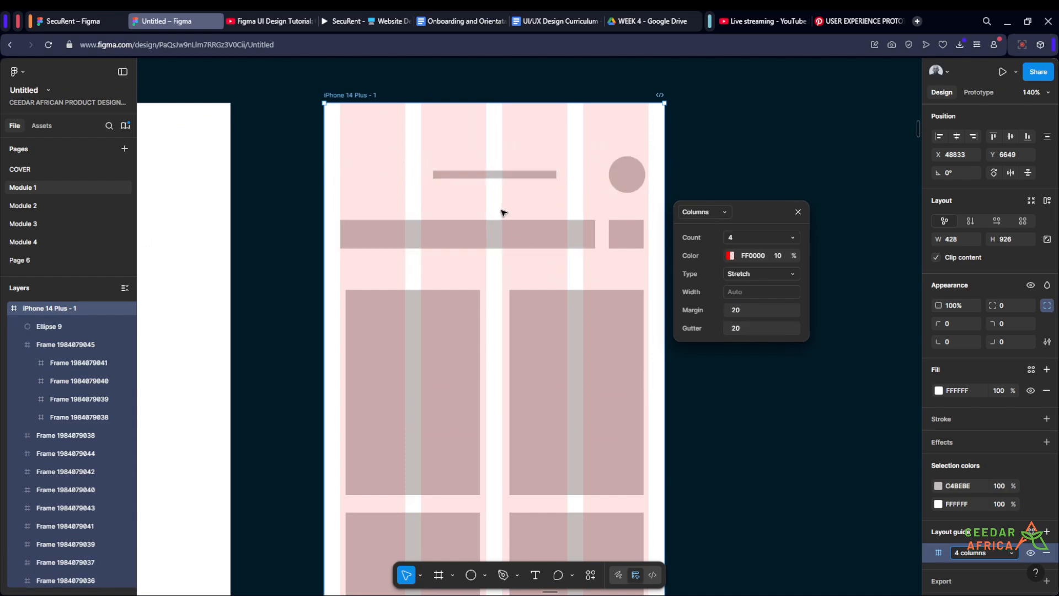
Step: Set the column grid's gutter to 16 and its margin to 16
click(745, 329)
text(16)
key(Return)
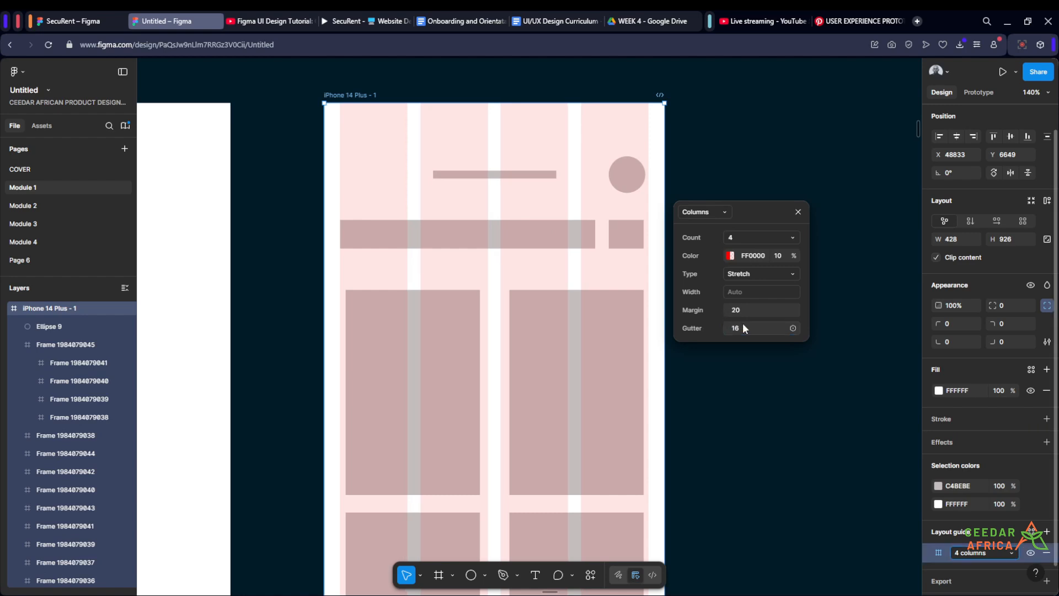
scroll(701, 156, down, 3)
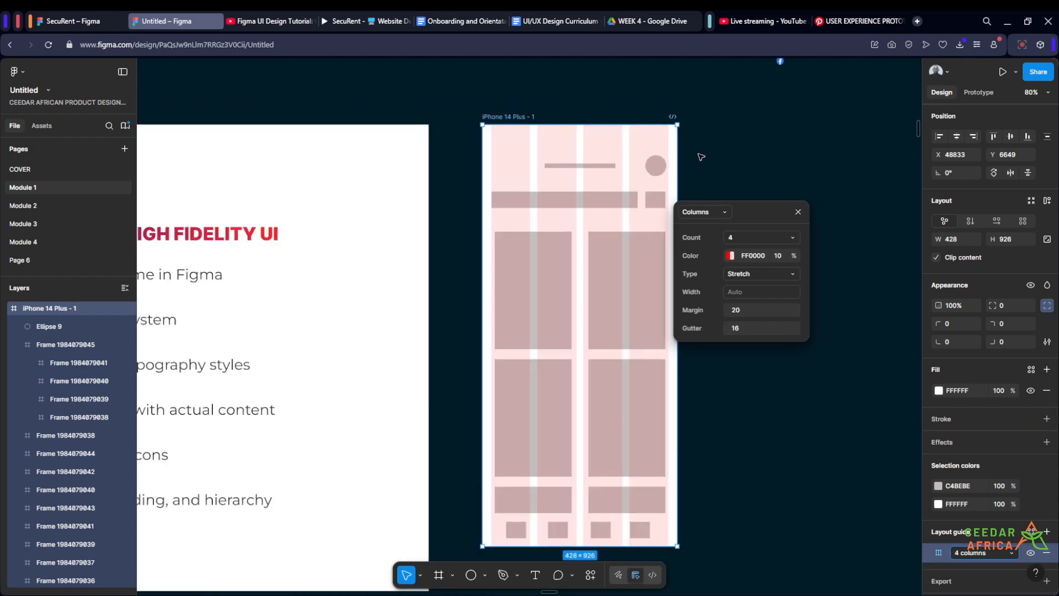
scroll(720, 162, up, 1)
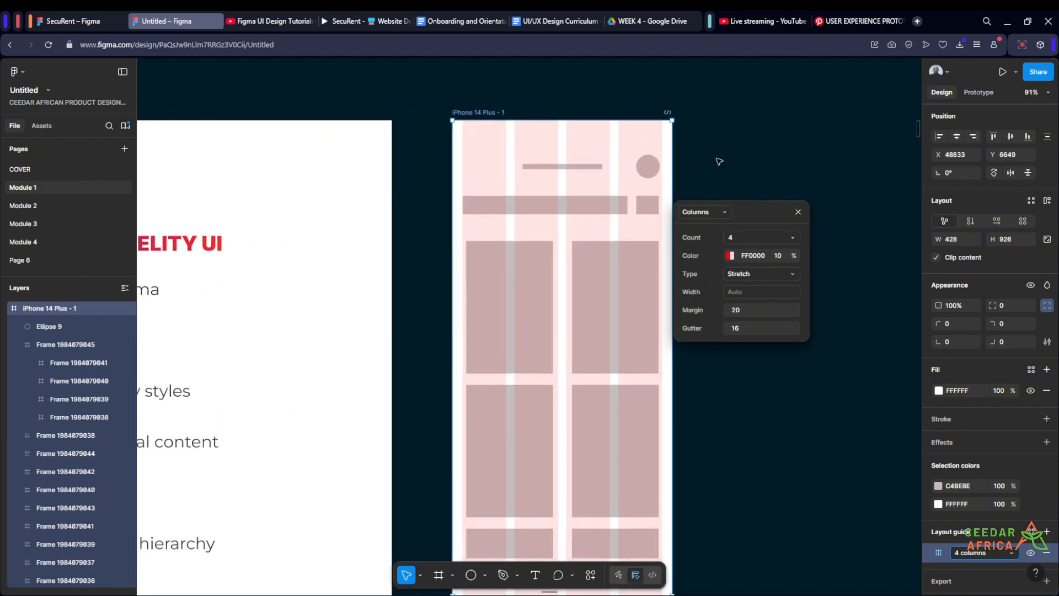
scroll(720, 161, up, 1)
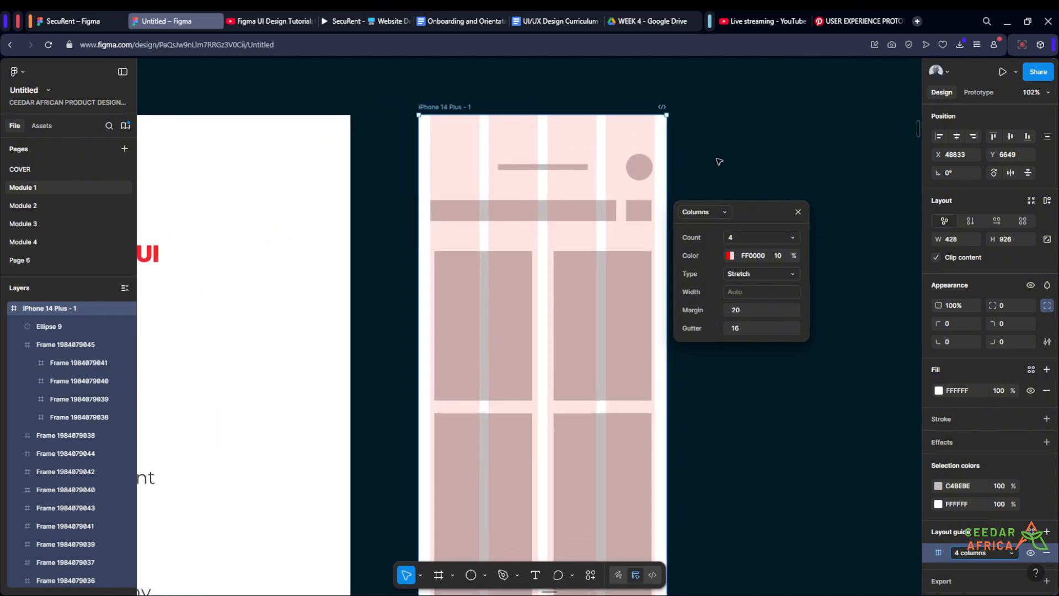
click(747, 314)
text(16)
key(Return)
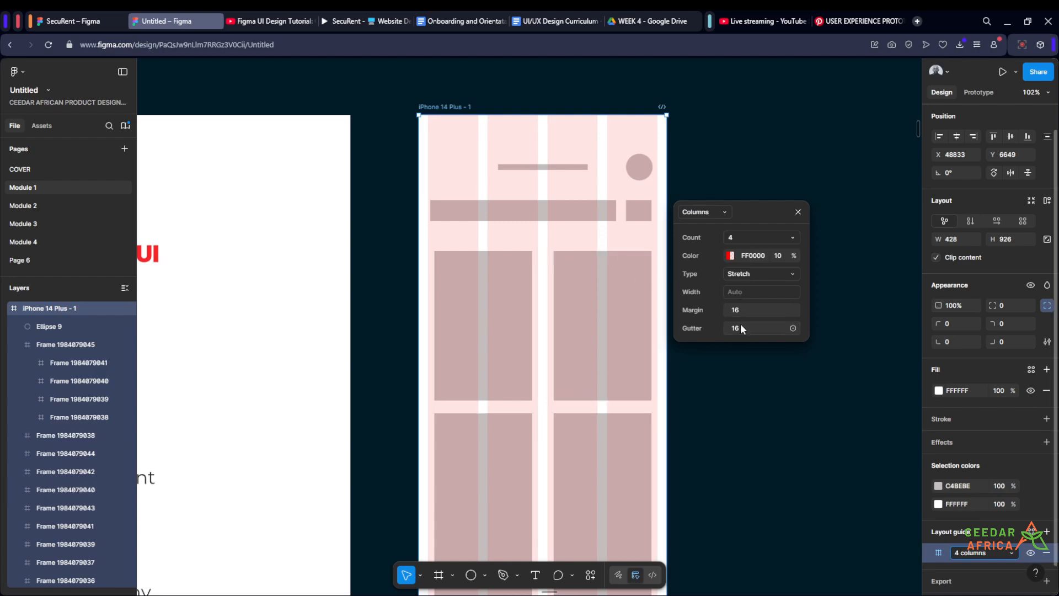
Step: Review the design steps slide beside the phone frame
scroll(767, 188, down, 5)
scroll(436, 287, up, 4)
scroll(397, 282, down, 4)
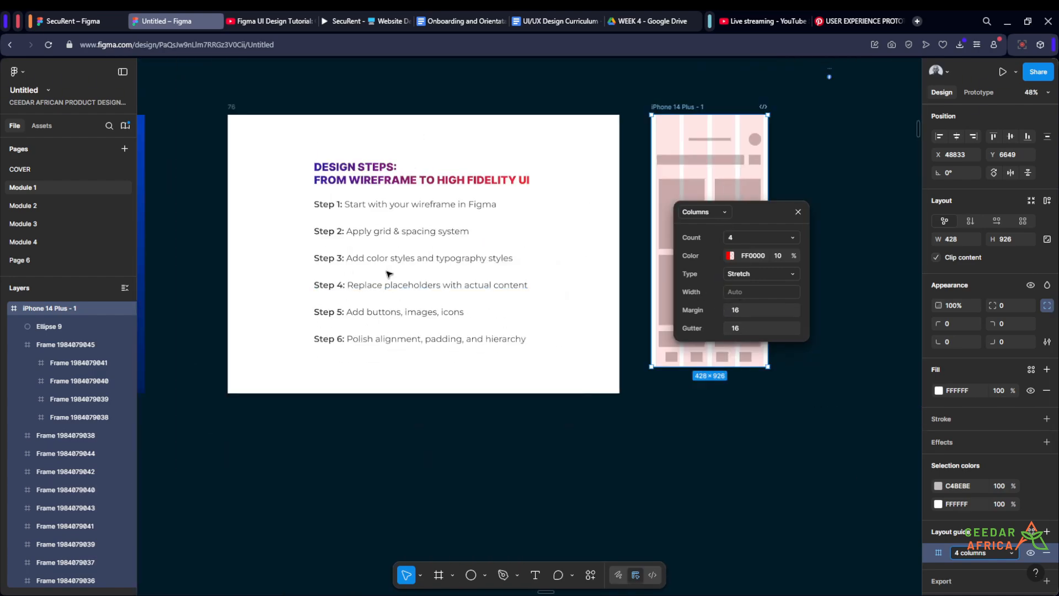
scroll(383, 285, up, 4)
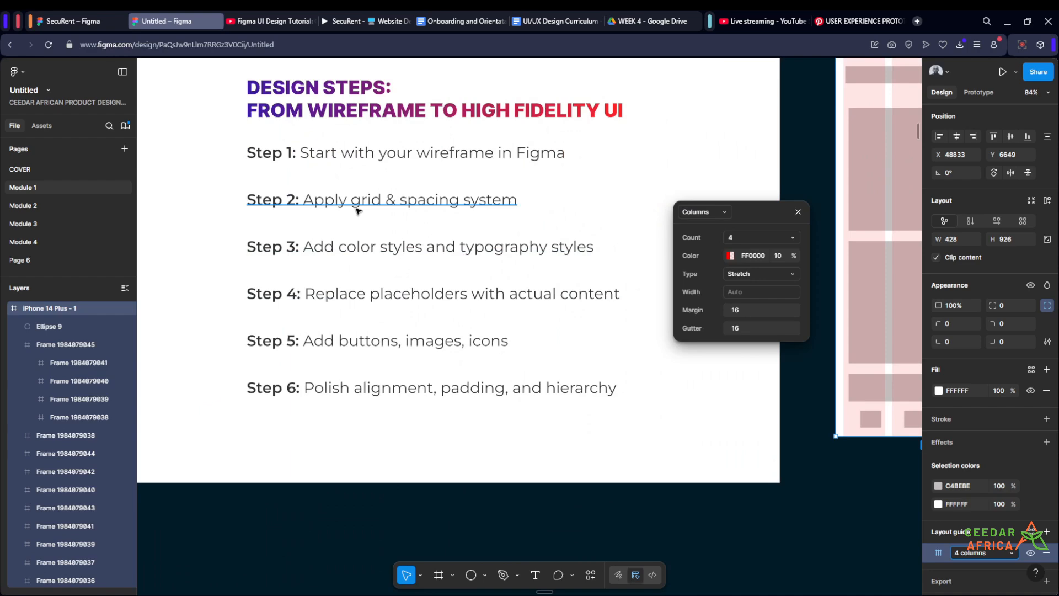
scroll(622, 278, down, 5)
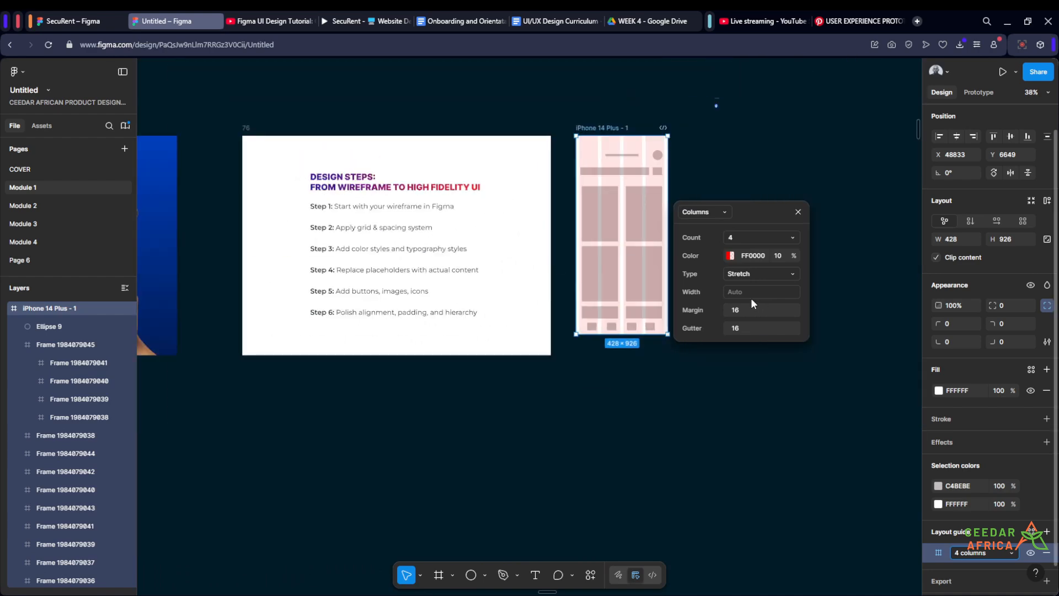
click(771, 150)
scroll(683, 173, up, 5)
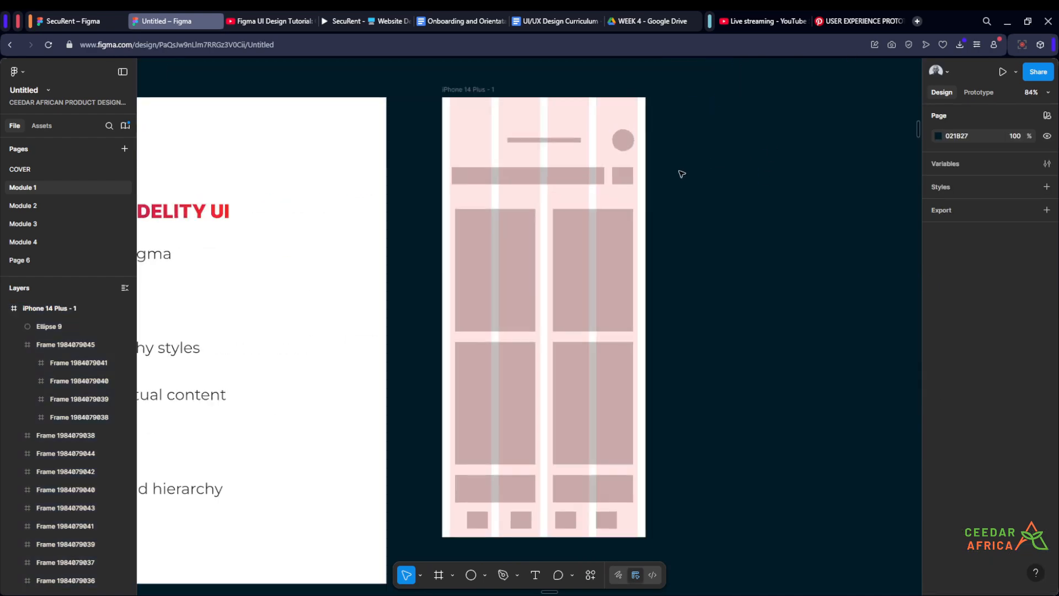
drag(700, 157, 699, 227)
scroll(695, 196, up, 1)
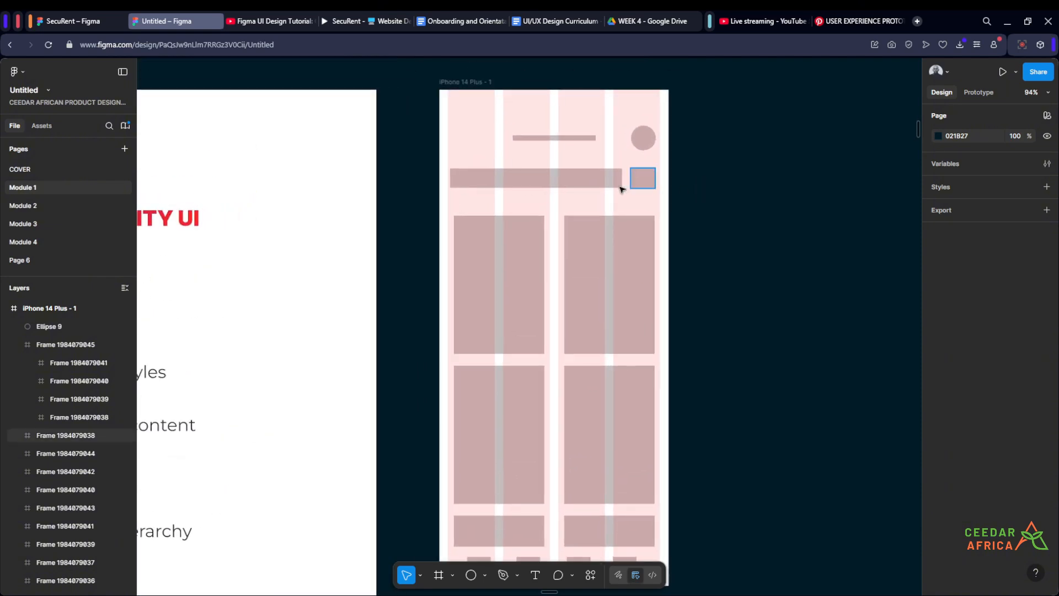
drag(701, 151, 792, 239)
scroll(745, 176, up, 1)
scroll(792, 236, up, 2)
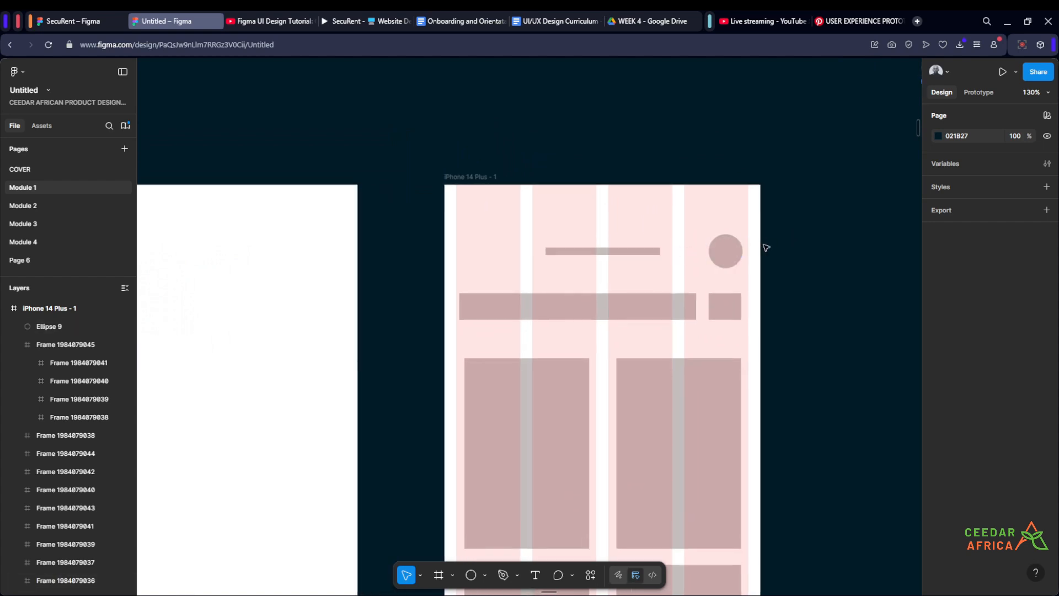
Step: Wrap the title bar and the avatar circle together in an auto layout frame
click(729, 253)
shift+click(639, 251)
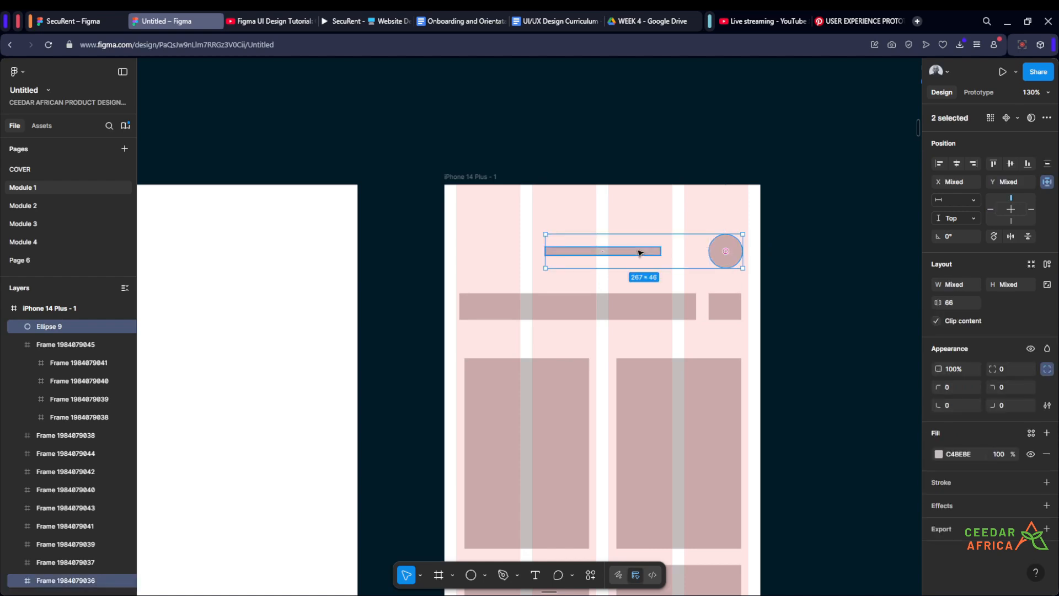
key(shift+a)
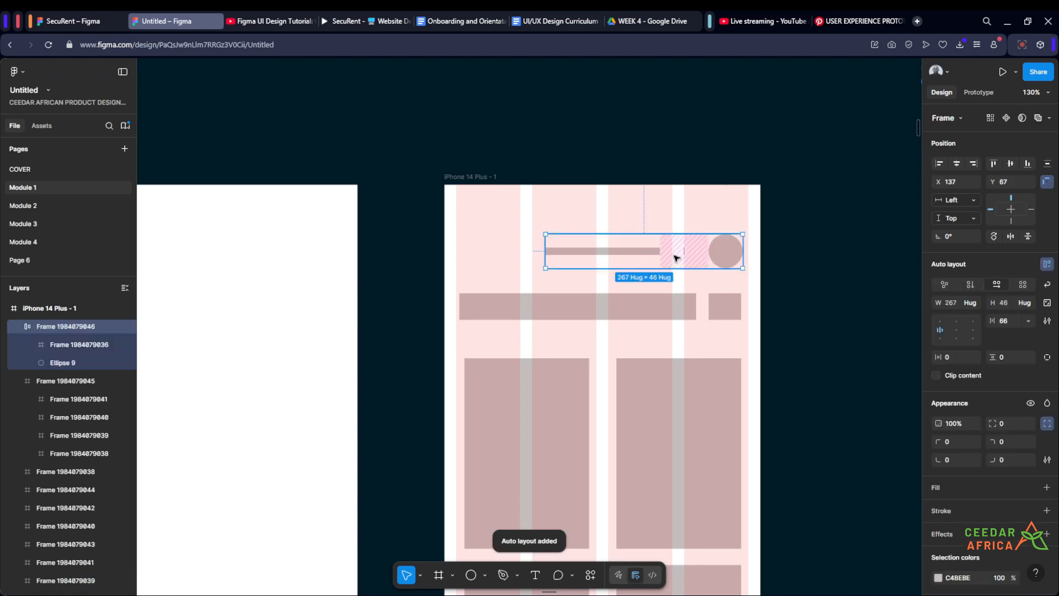
Step: Duplicate the avatar circle and move the copy to the start of the header row
scroll(692, 254, up, 2)
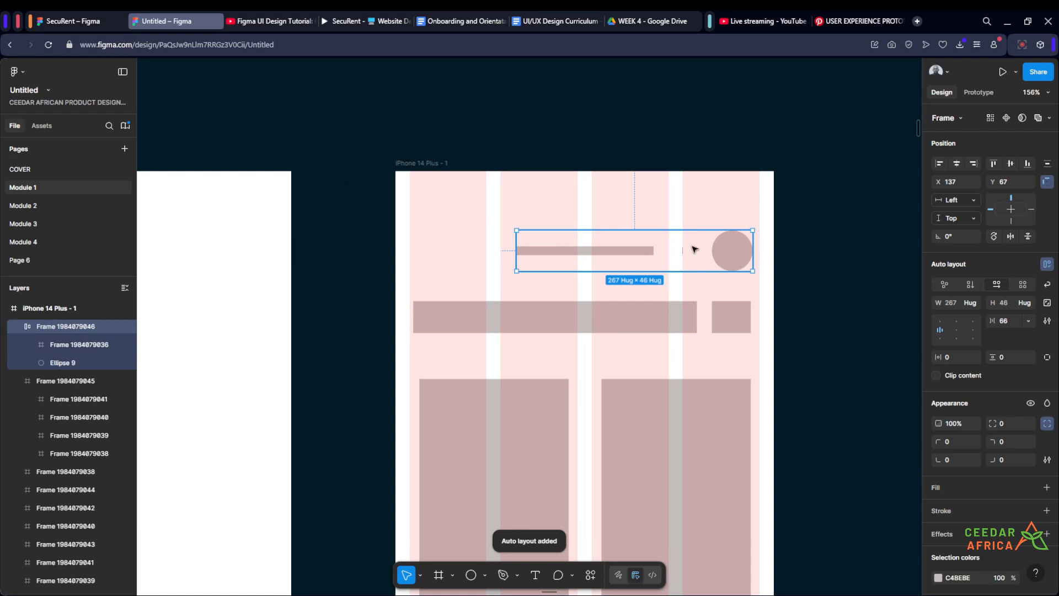
click(738, 255)
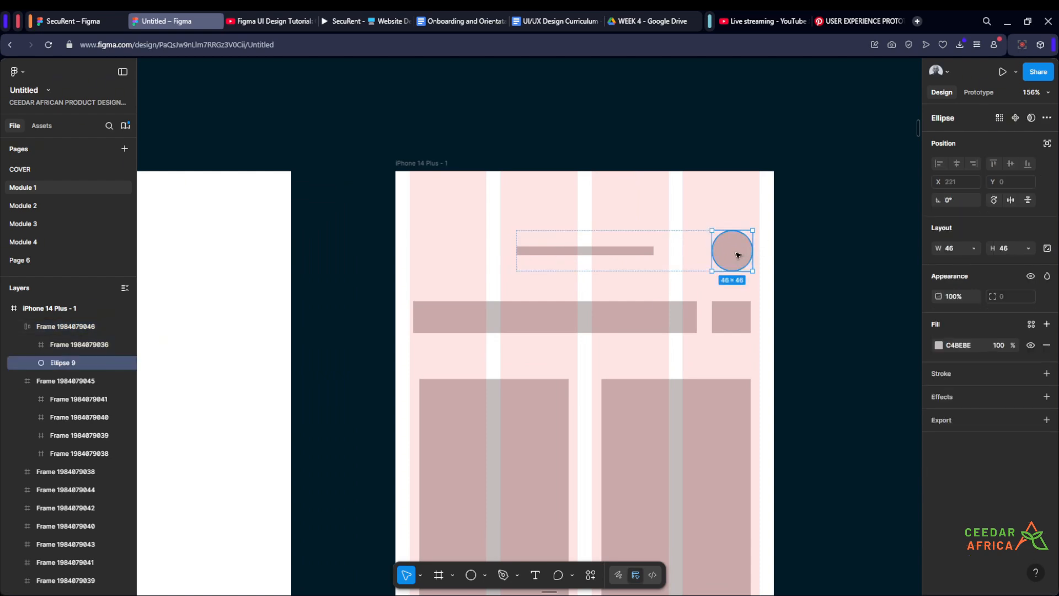
key(ctrl+d)
key(Left)
key(Left)
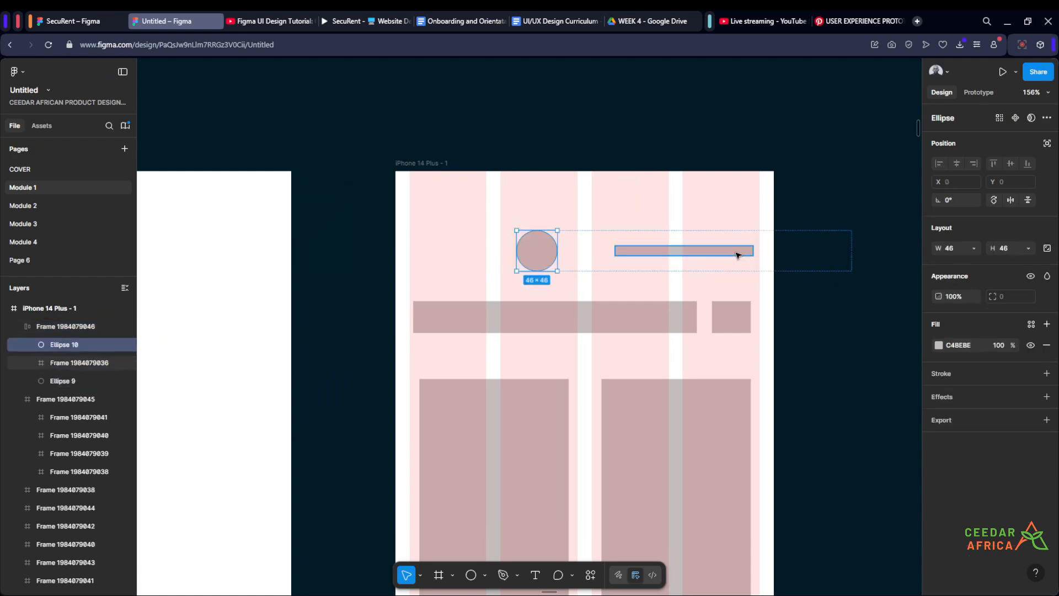
click(600, 202)
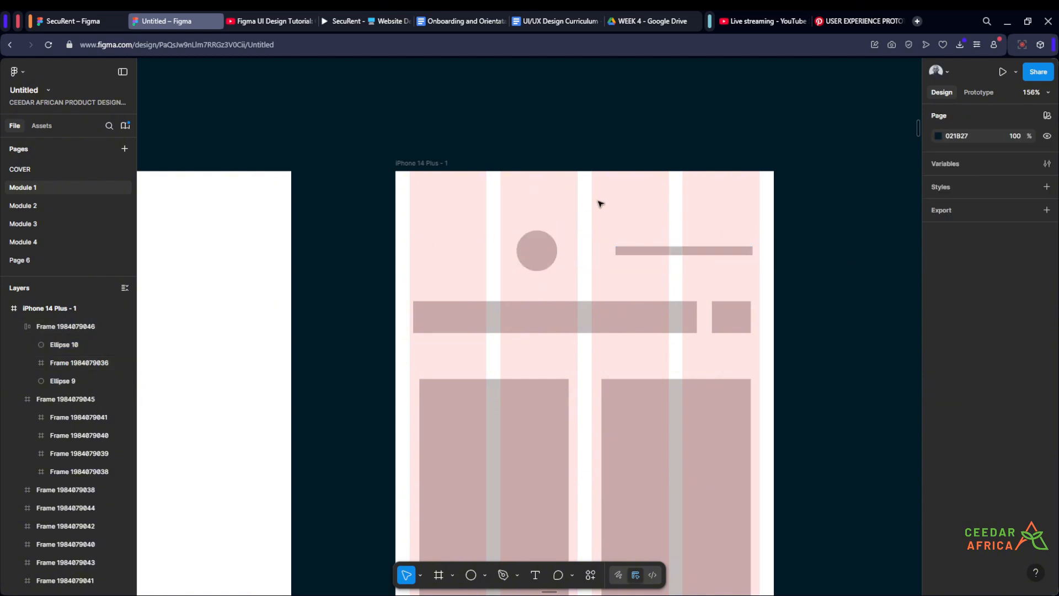
Step: Center the header row horizontally within the phone frame
click(577, 245)
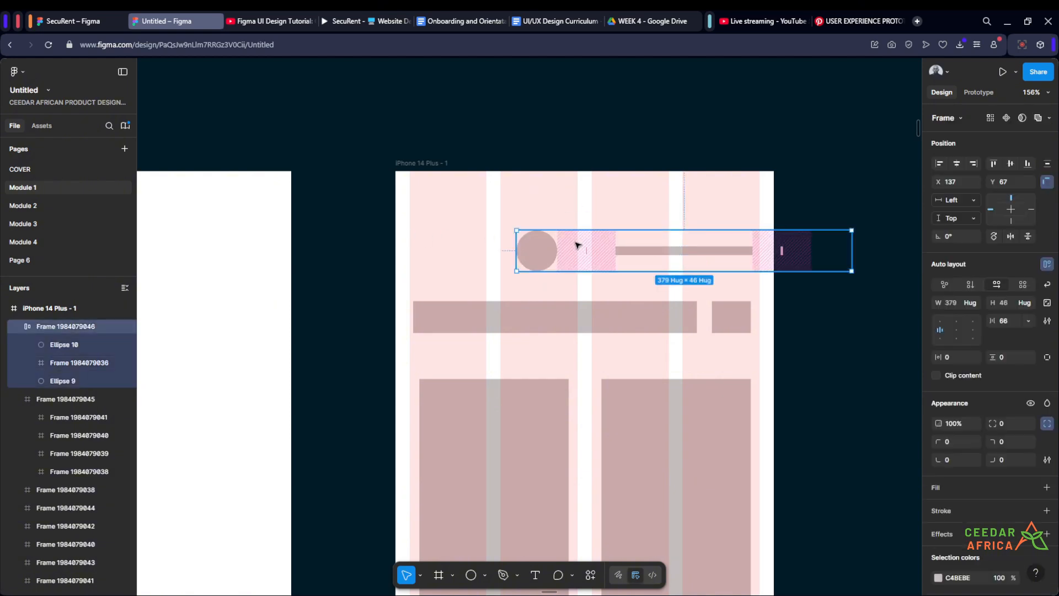
click(957, 164)
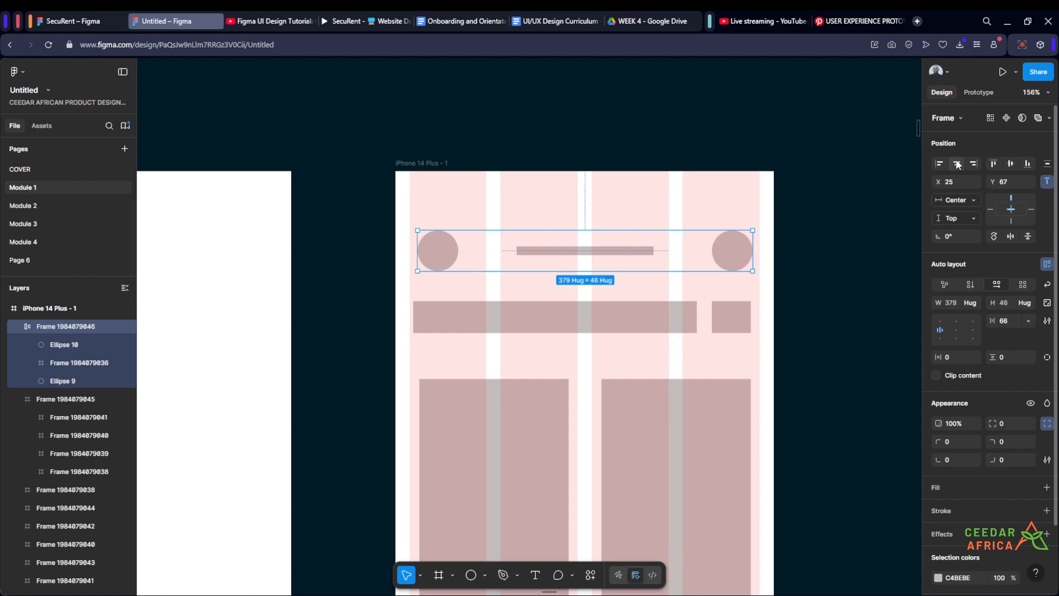
click(800, 226)
Step: Stretch the header row's edges out to the 16 px margins, about 396 px wide
scroll(800, 226, up, 3)
click(738, 260)
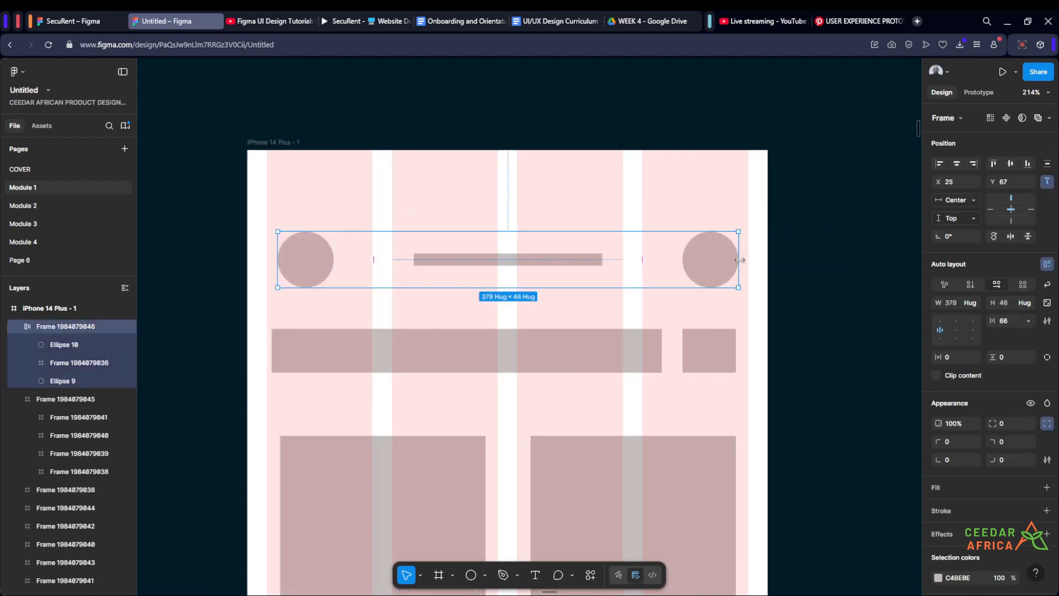
scroll(783, 162, down, 8)
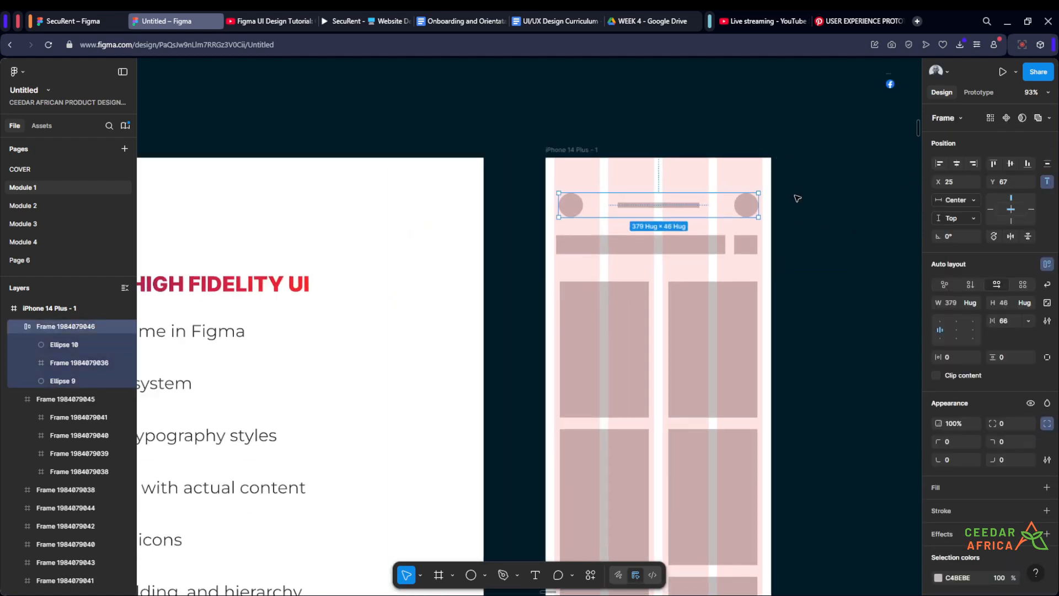
scroll(788, 189, up, 15)
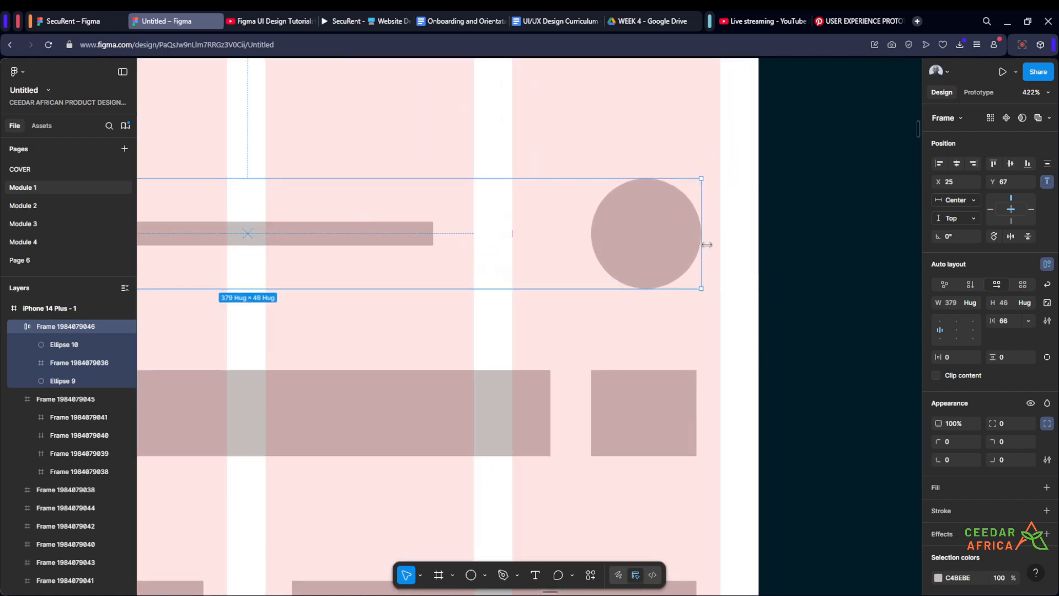
drag(707, 244, 720, 244)
scroll(755, 233, down, 8)
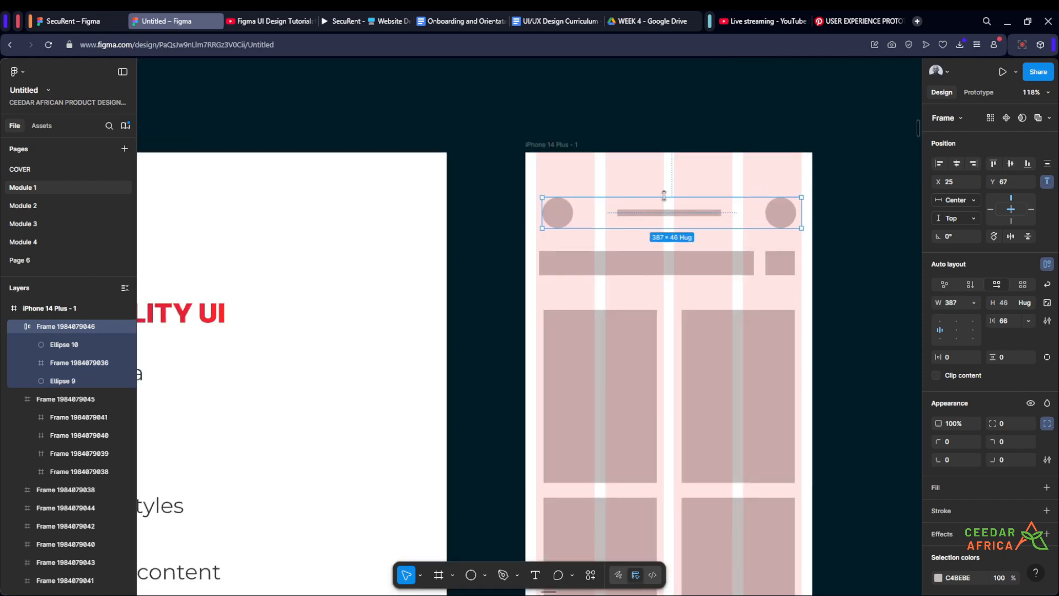
scroll(441, 248, up, 7)
drag(414, 250, 408, 253)
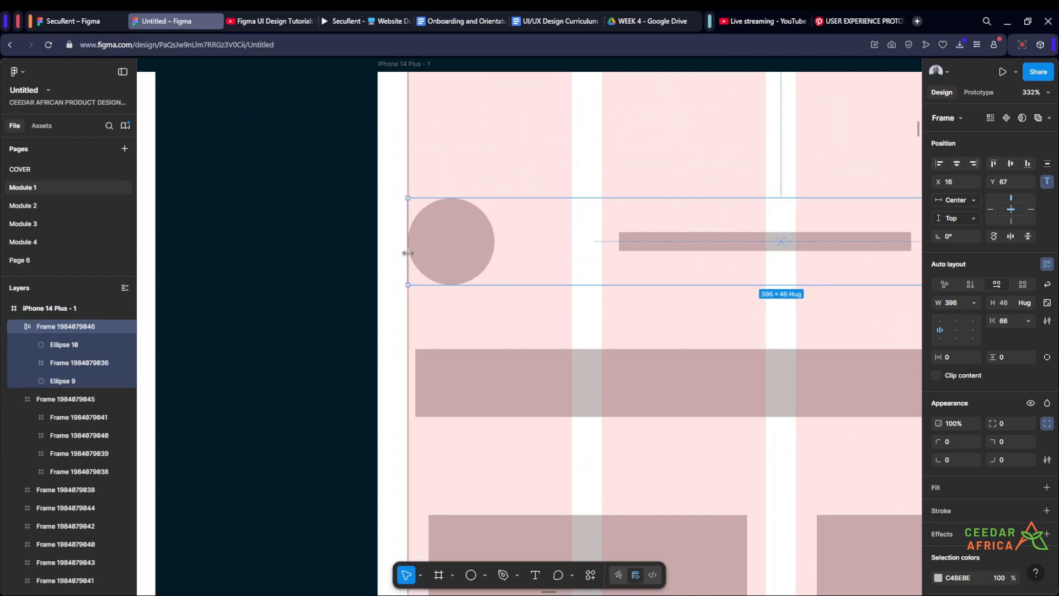
scroll(408, 253, down, 5)
scroll(406, 249, up, 3)
scroll(405, 246, down, 2)
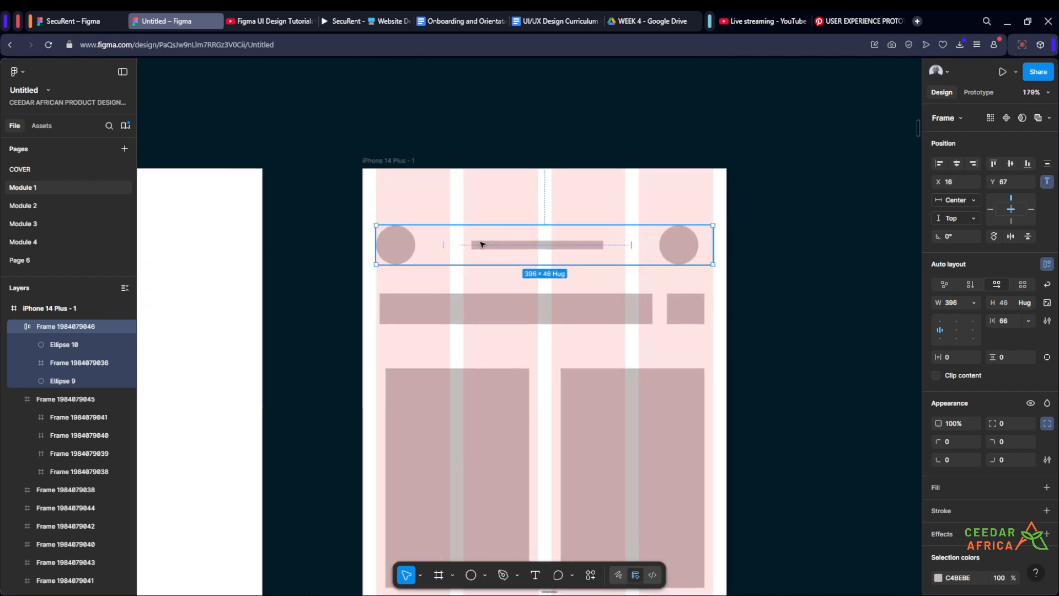
Step: Set the left circle's opacity to 0 so it acts as an invisible spacer
click(406, 247)
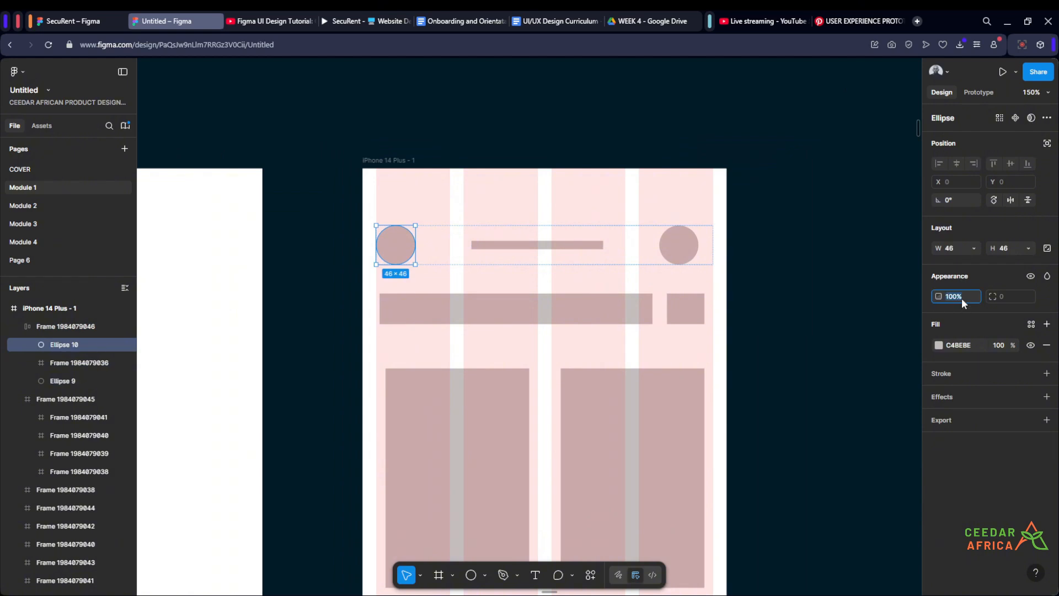
text(0)
key(Return)
click(856, 227)
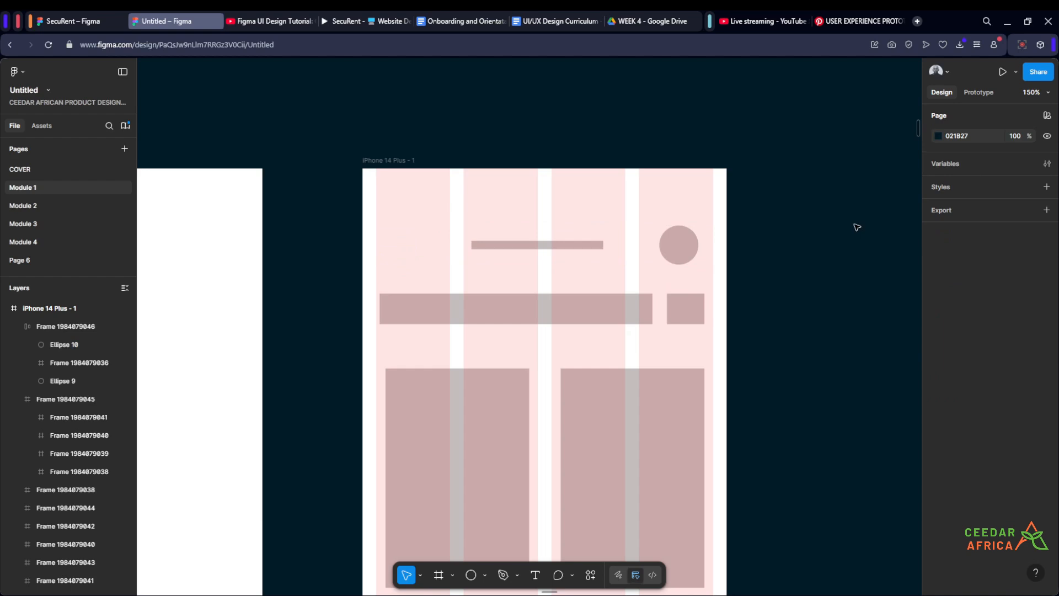
Step: Lock the right avatar circle's proportions and resize it to 32 × 32 px
click(687, 247)
scroll(686, 246, up, 3)
click(1048, 248)
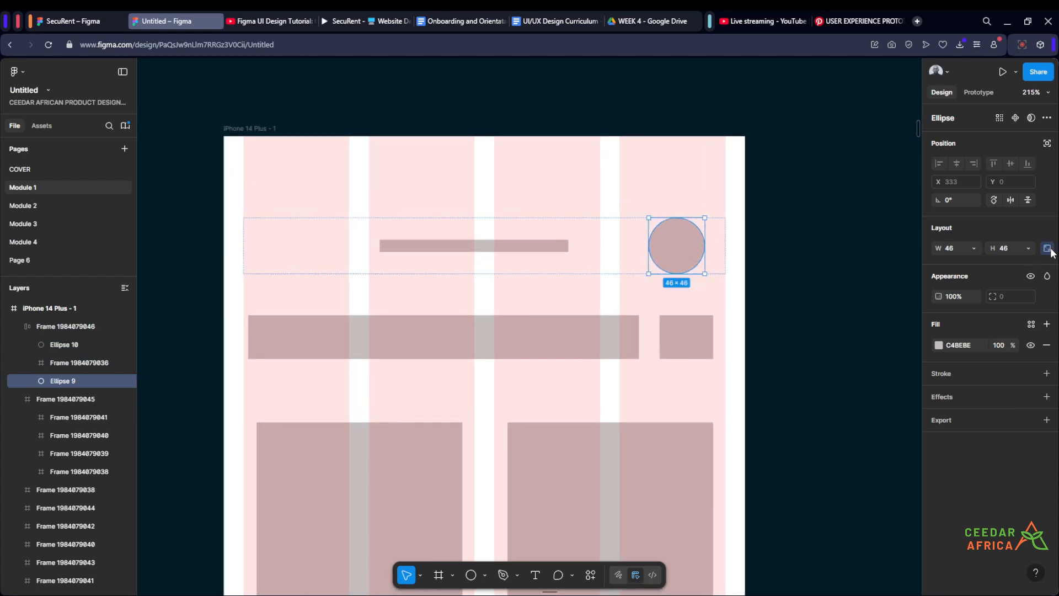
click(1008, 250)
key(Return)
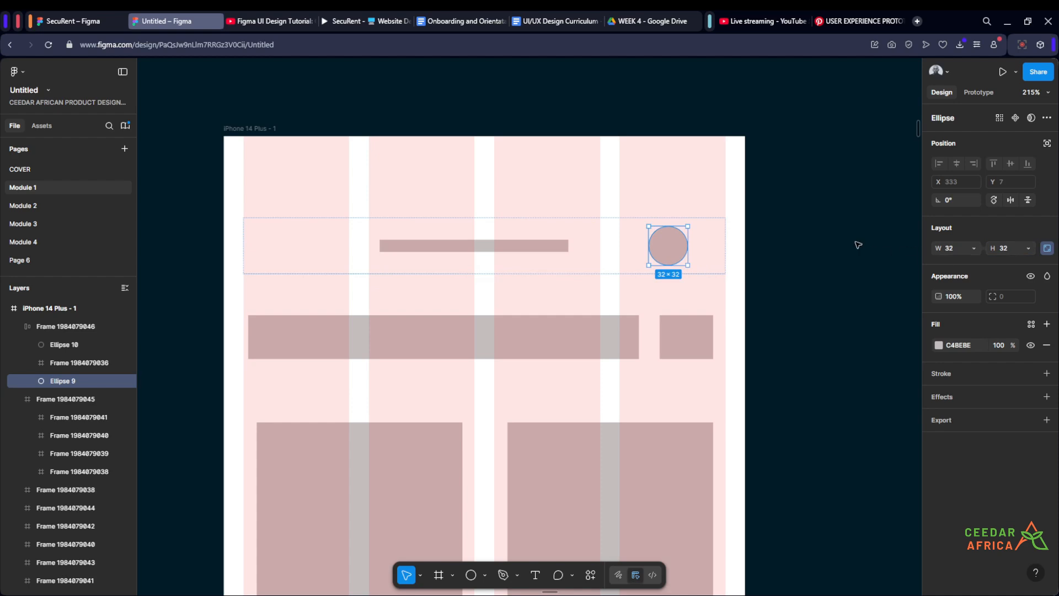
click(839, 241)
Step: Select the header row's auto layout frame
scroll(815, 216, down, 3)
scroll(795, 240, up, 3)
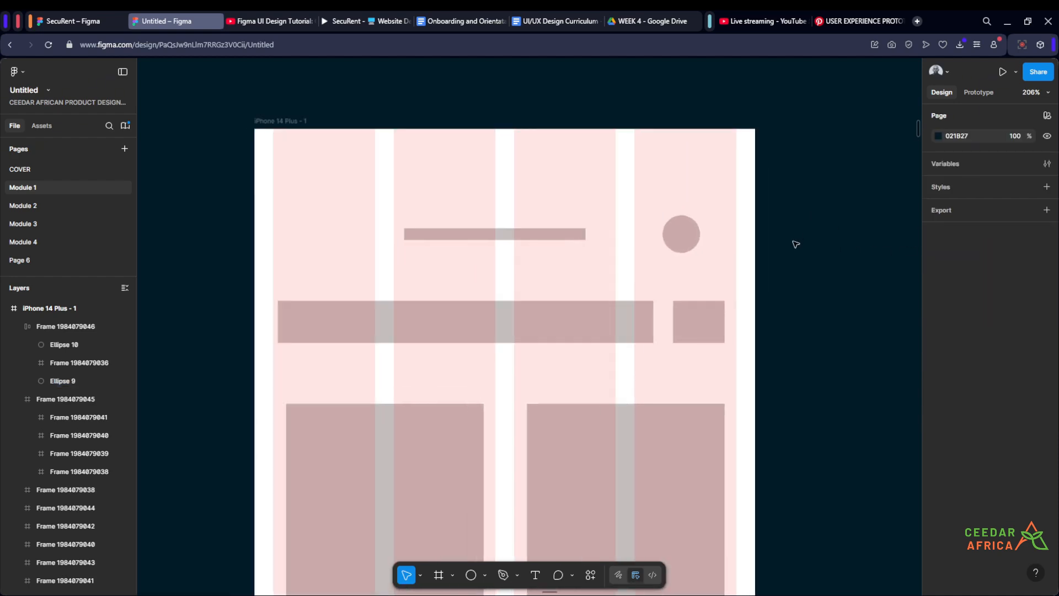
click(692, 232)
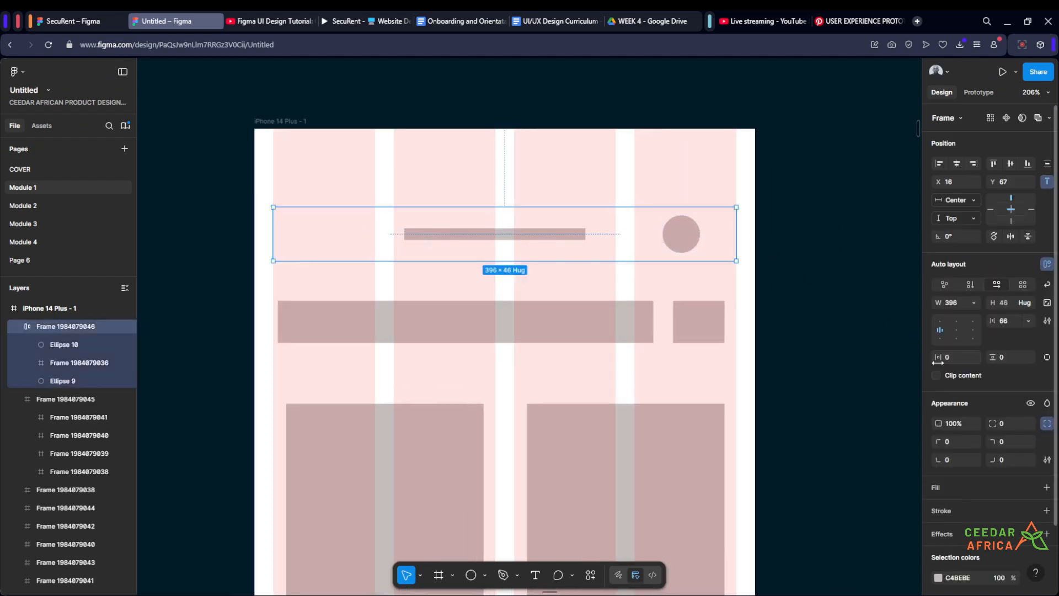
click(691, 233)
click(721, 237)
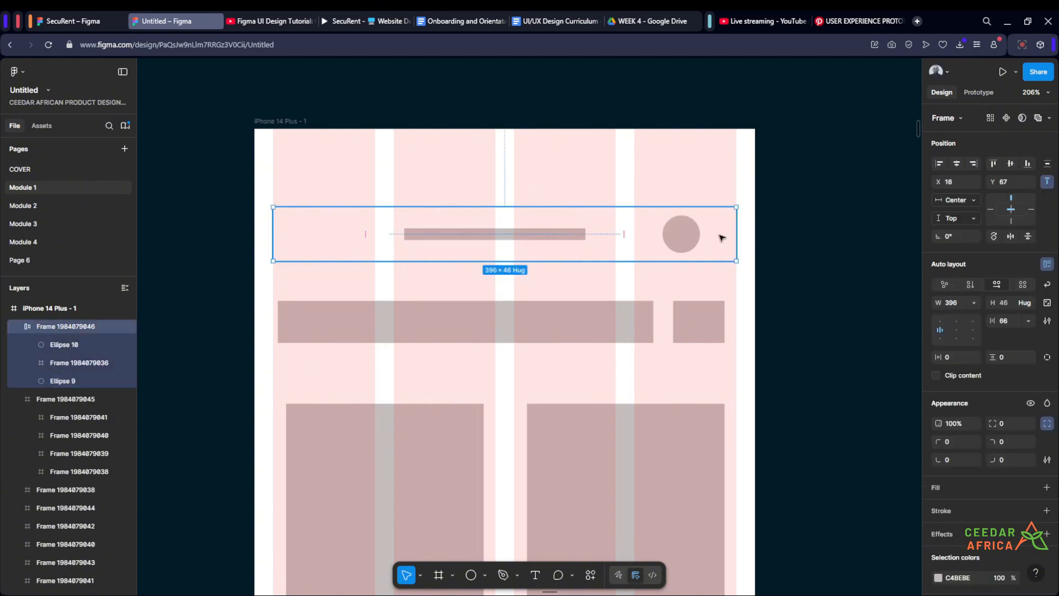